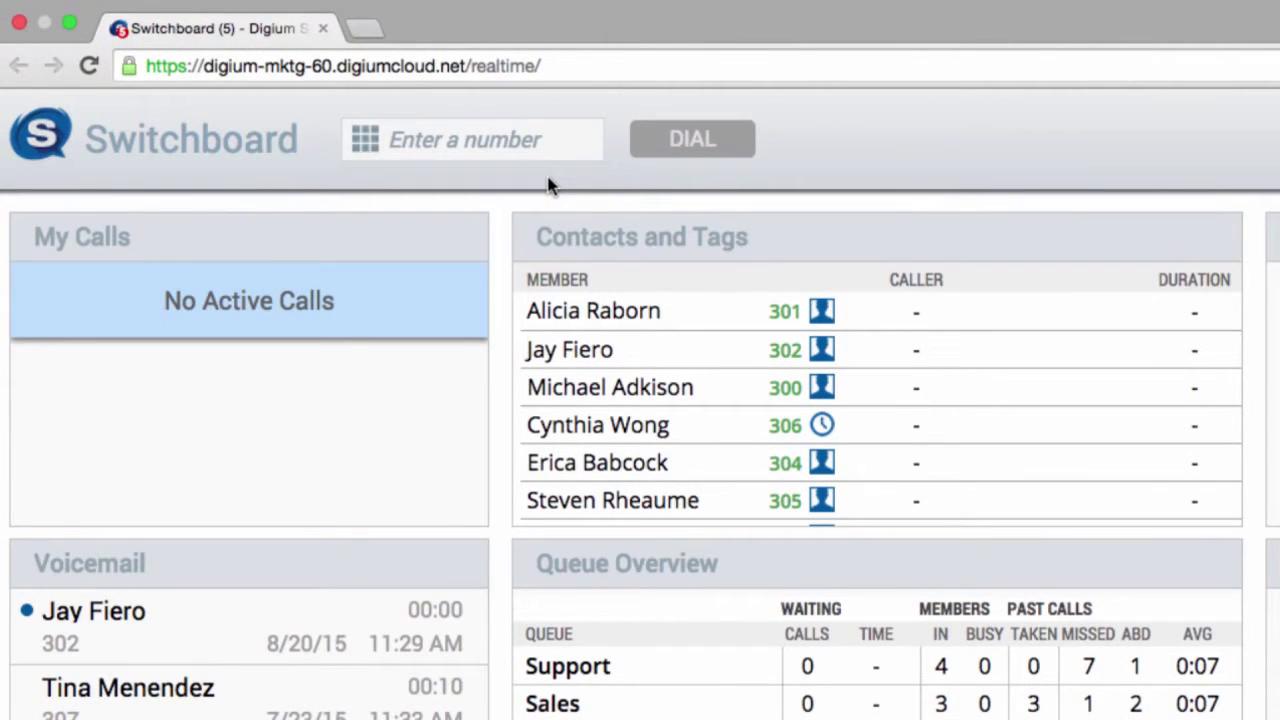
# - Enter a phone number in the dial field and place the call
pyautogui.click(546, 146)
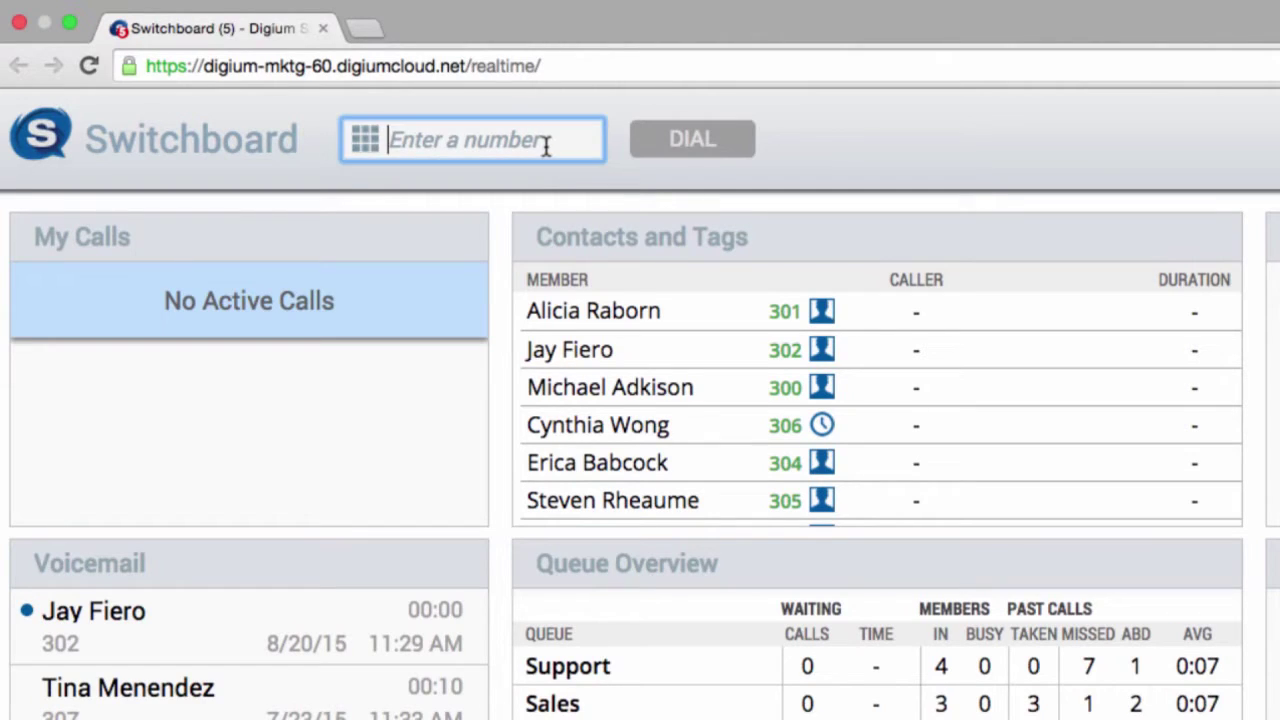
pyautogui.write('555-1212')
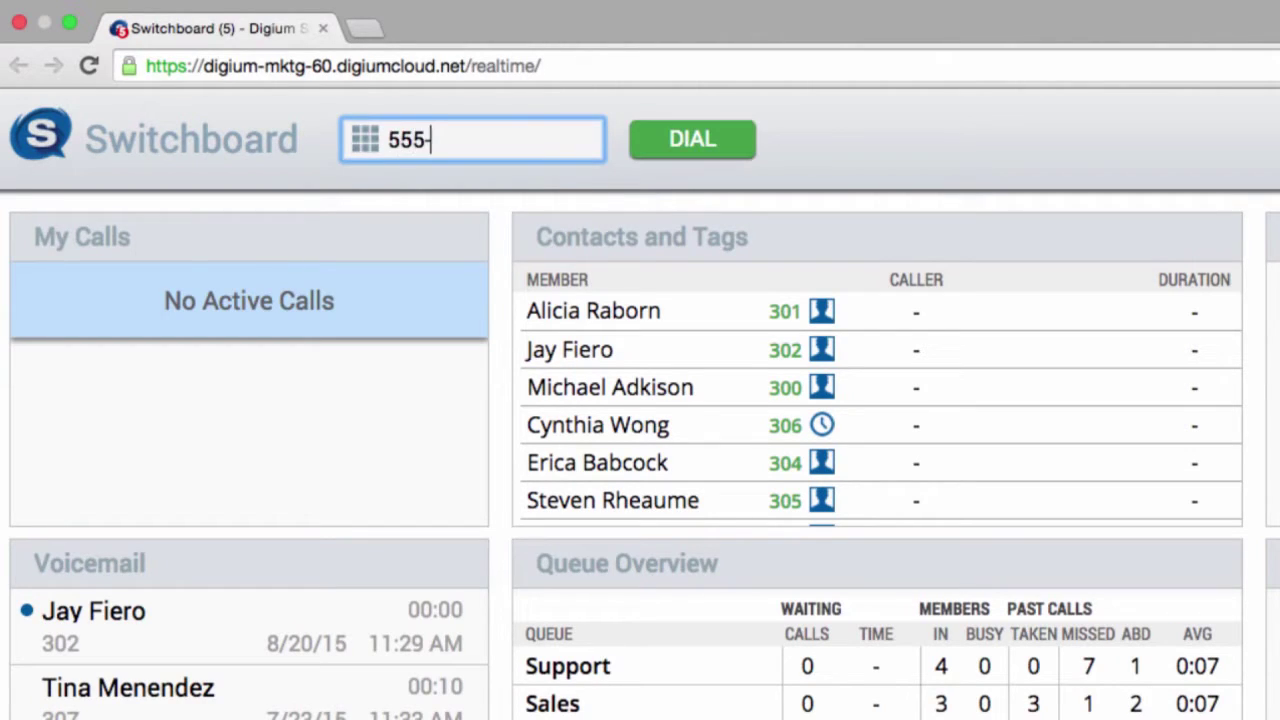
pyautogui.click(684, 148)
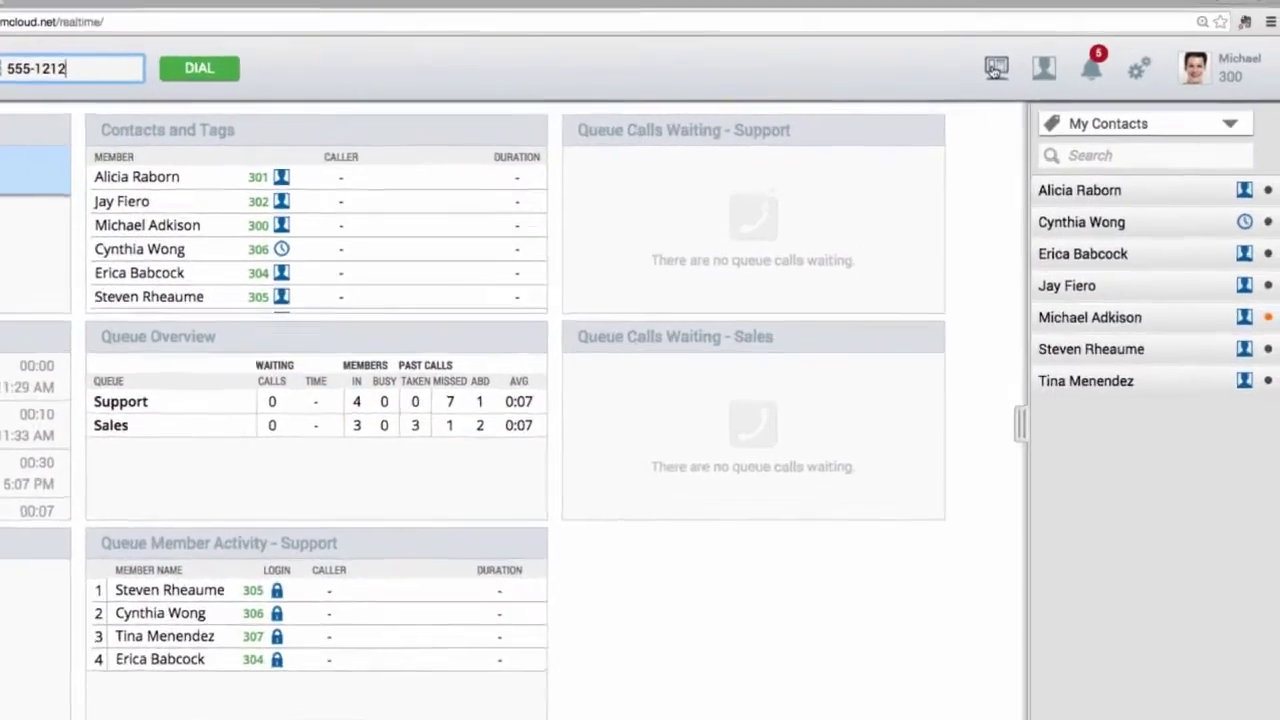
# - Set the presence status to Away
pyautogui.click(996, 68)
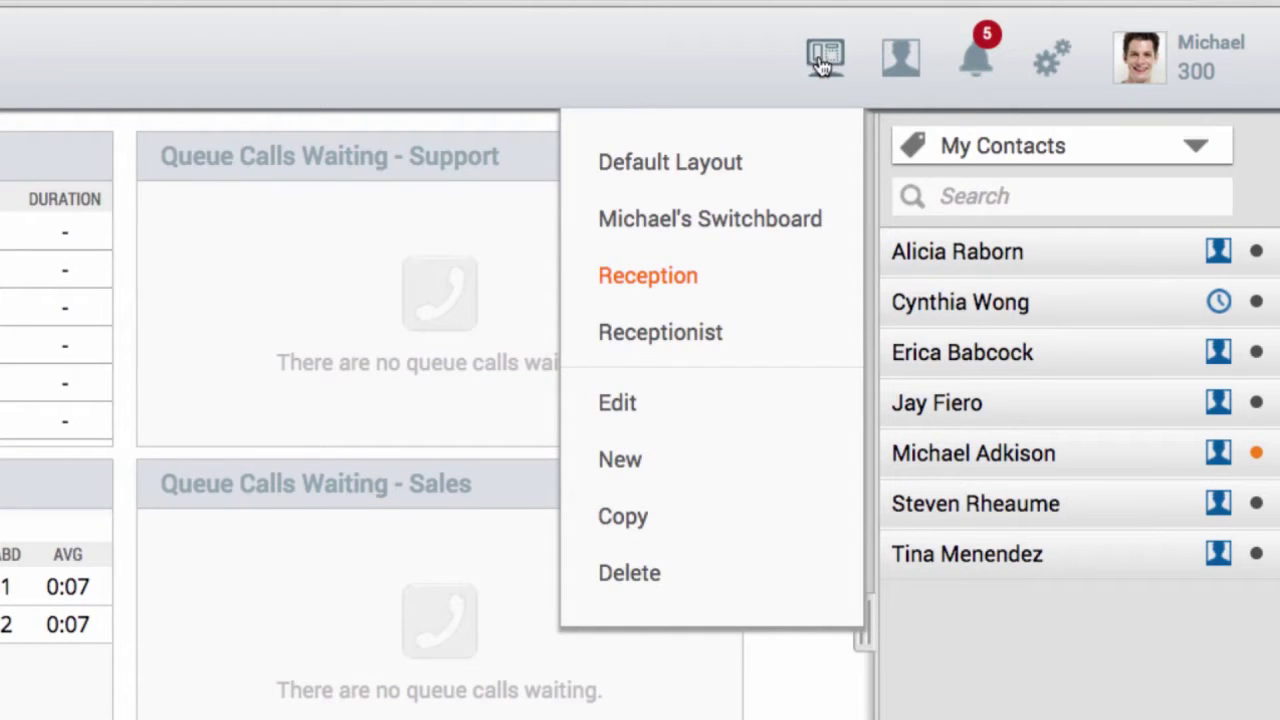
pyautogui.click(900, 58)
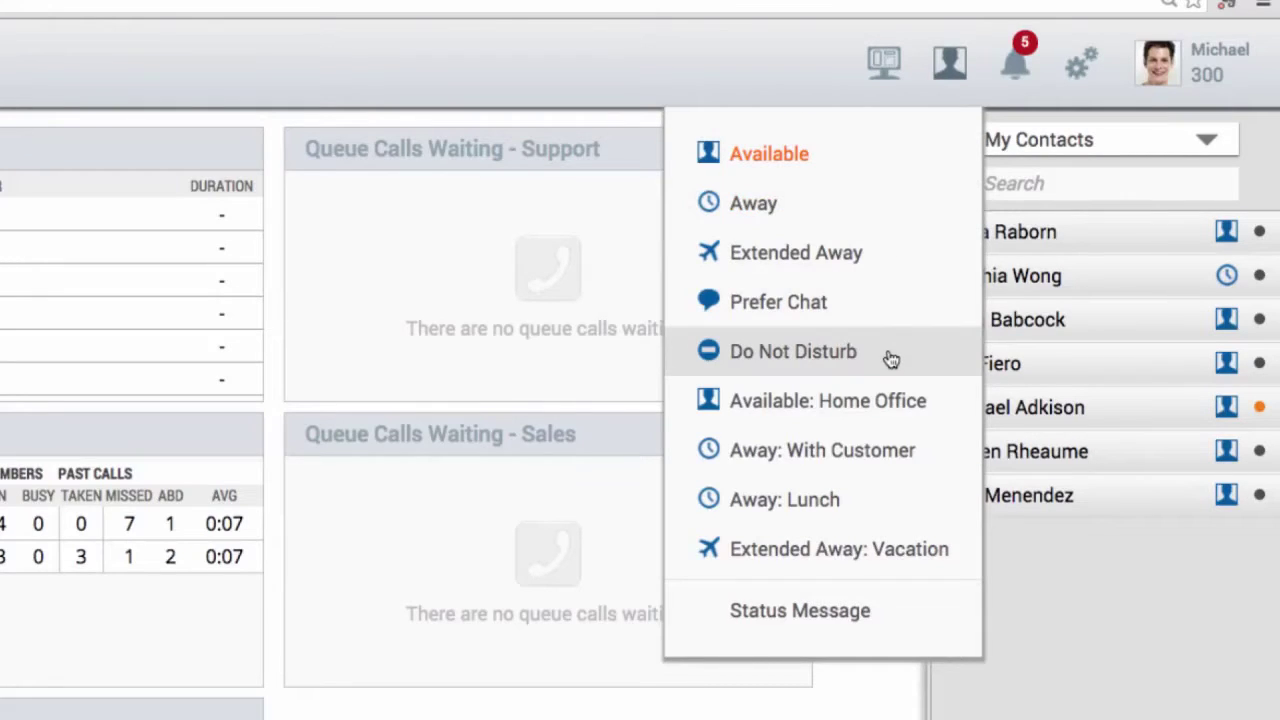
pyautogui.click(857, 220)
# - Add the status message "On Vacation" to the Away presence and save it
pyautogui.click(950, 62)
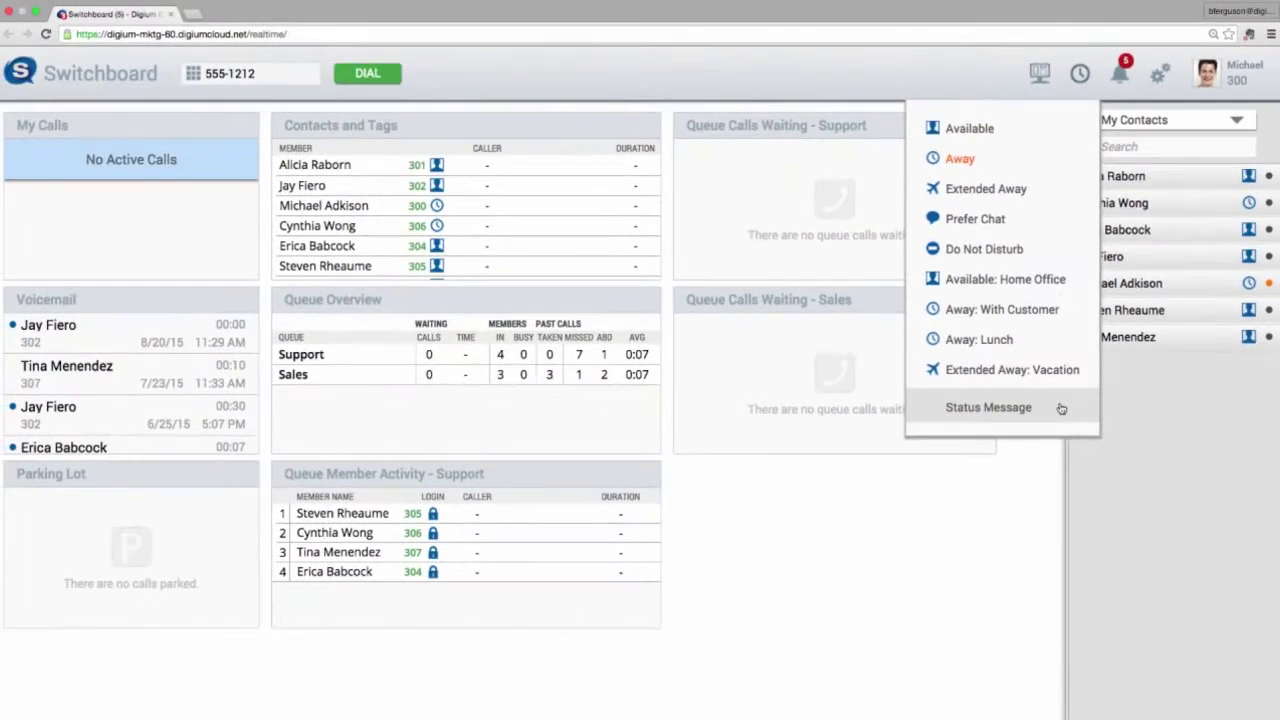
pyautogui.click(921, 612)
pyautogui.click(636, 407)
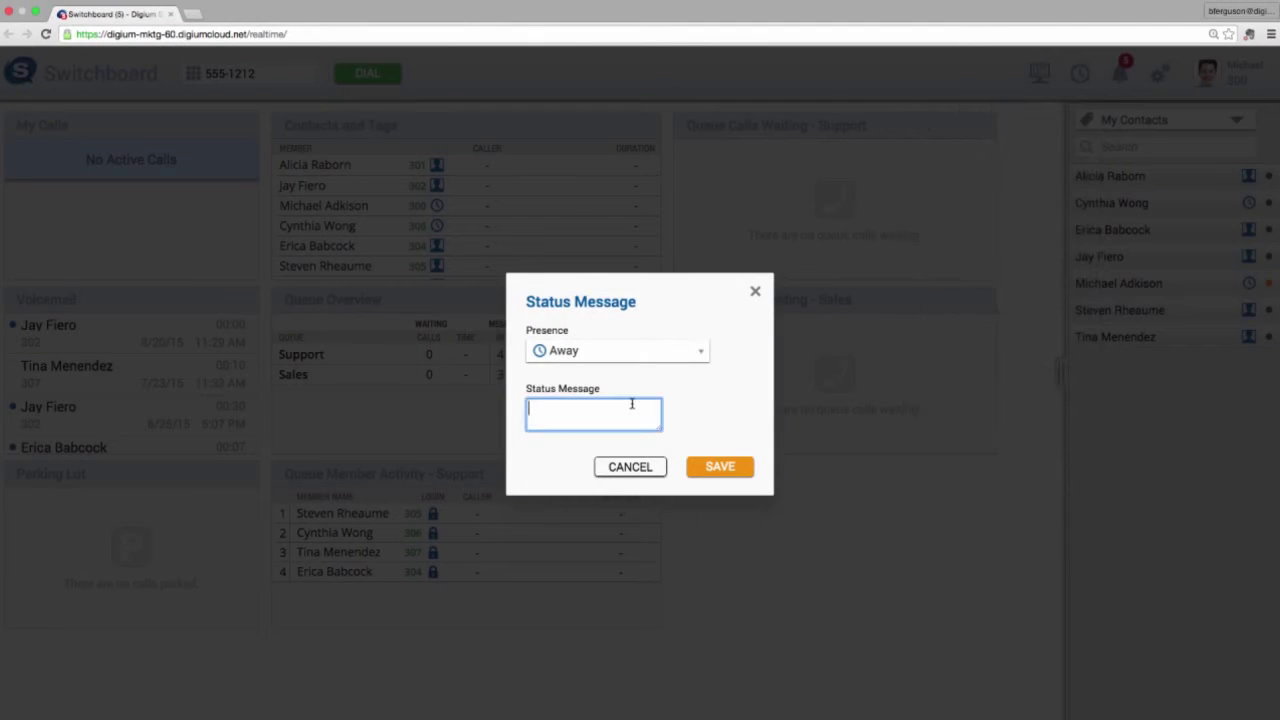
pyautogui.write('On Vacation')
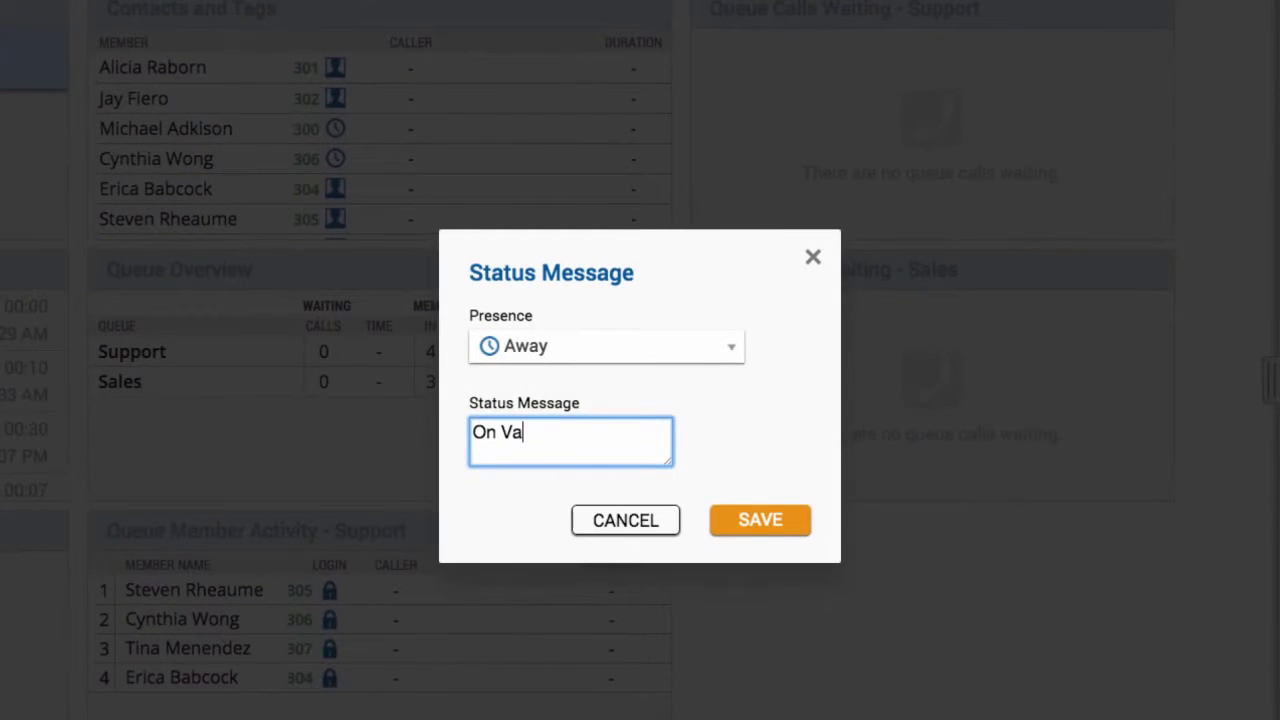
pyautogui.click(738, 510)
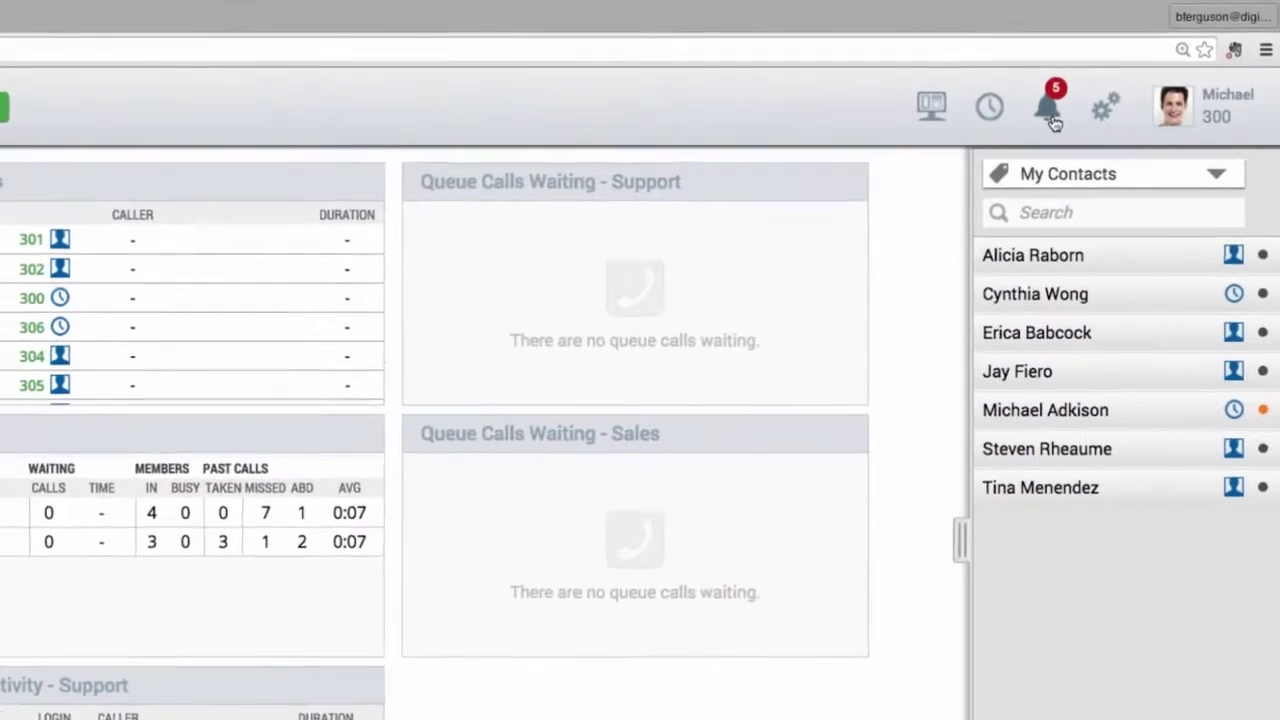
# - View the notifications list, and set Make Calls With to the mobile phone in the preferences and save them
pyautogui.click(1121, 78)
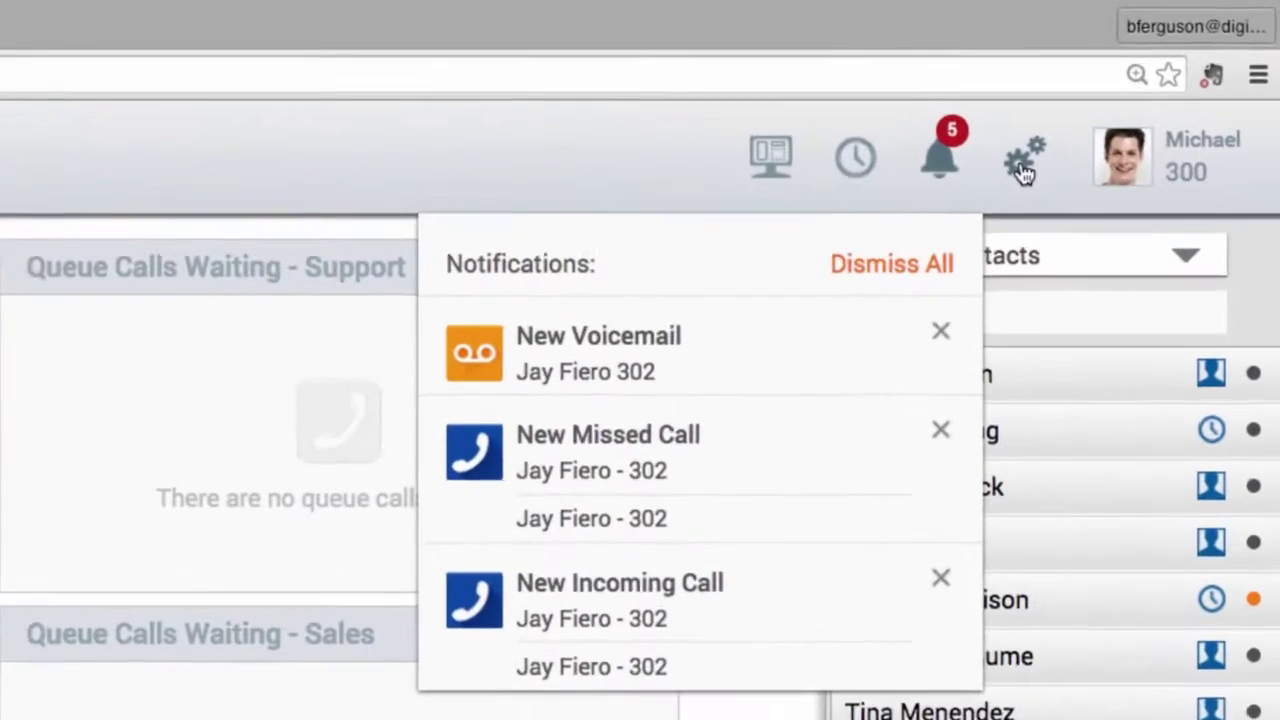
pyautogui.click(1097, 118)
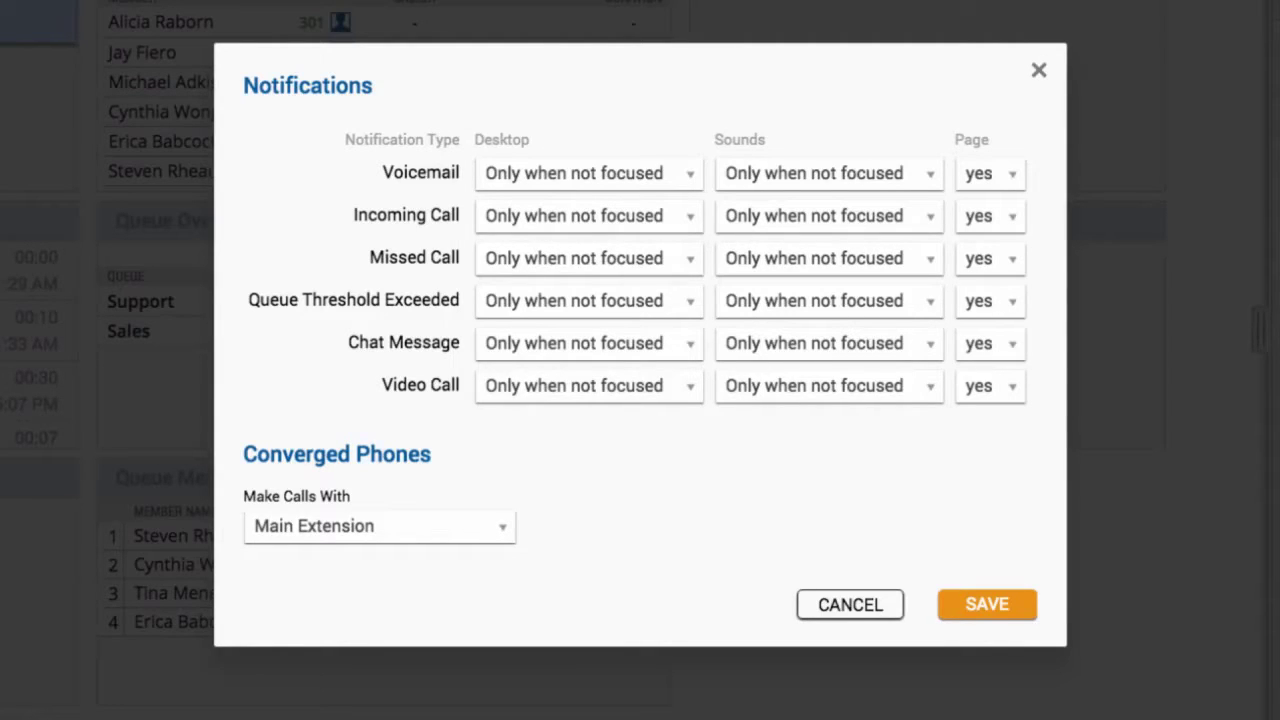
pyautogui.click(451, 527)
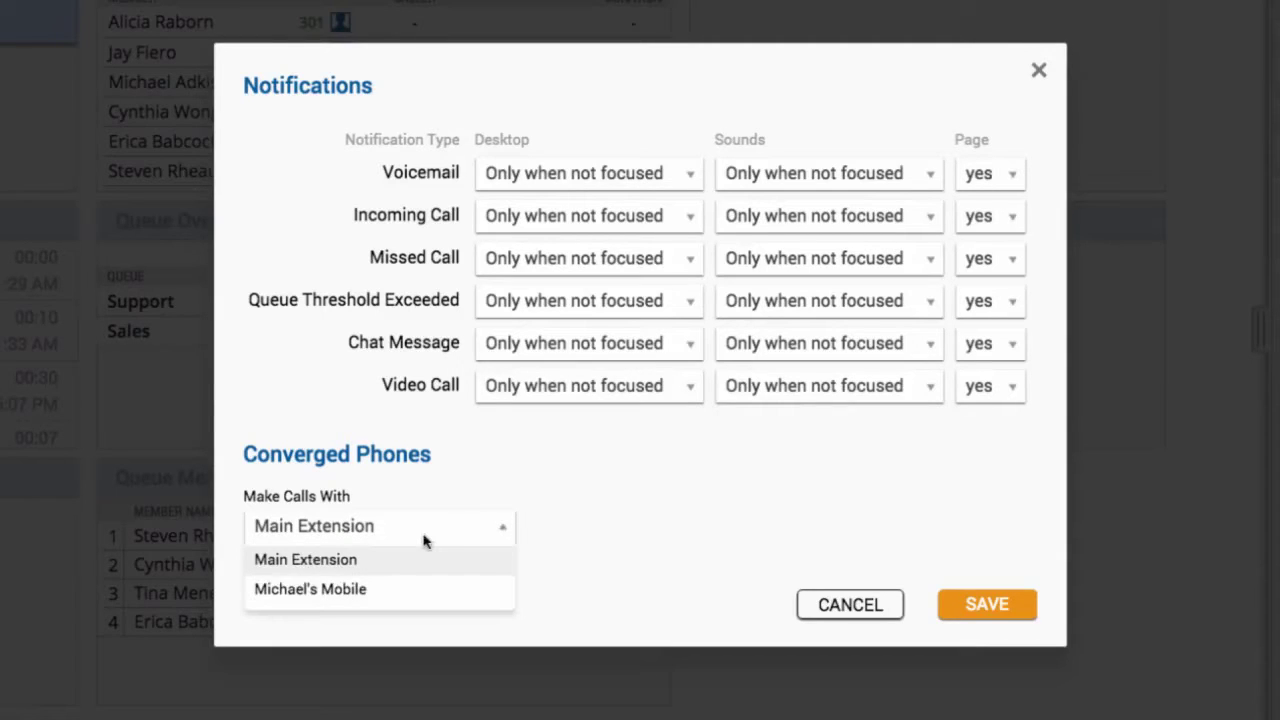
pyautogui.click(392, 596)
pyautogui.click(1009, 603)
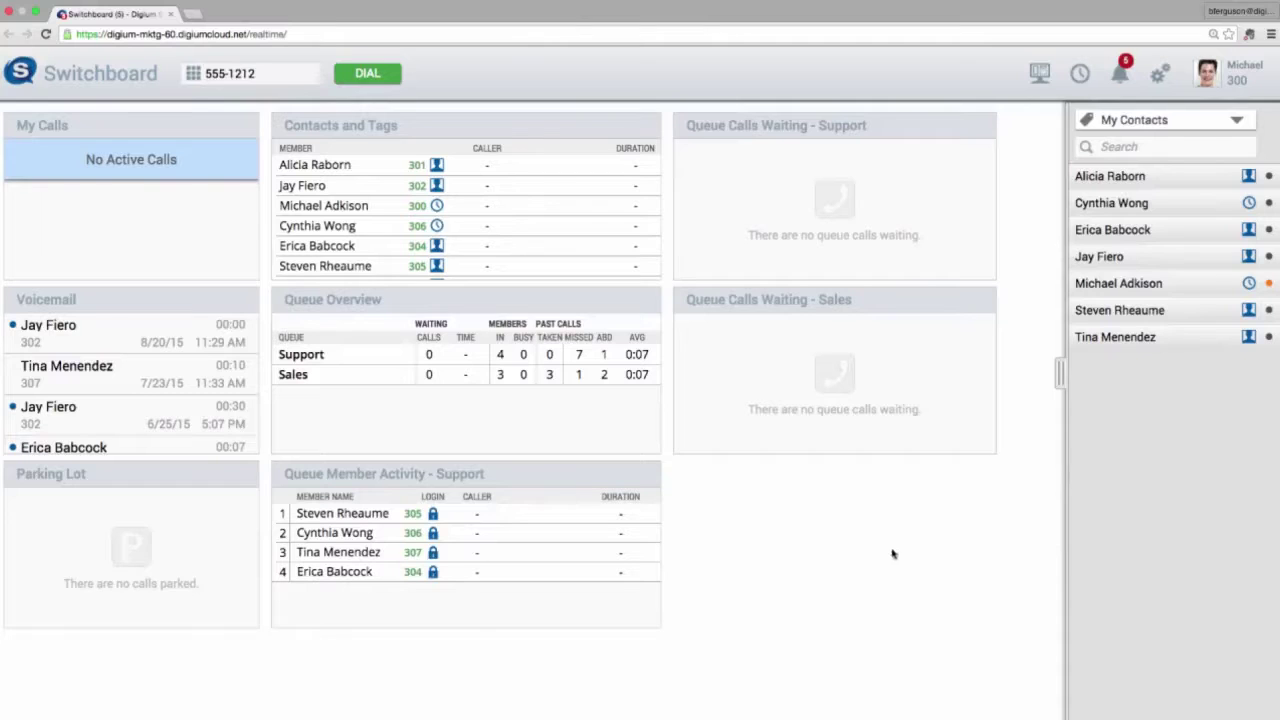
# - Create a new blank switchboard layout named Reception
pyautogui.click(1214, 77)
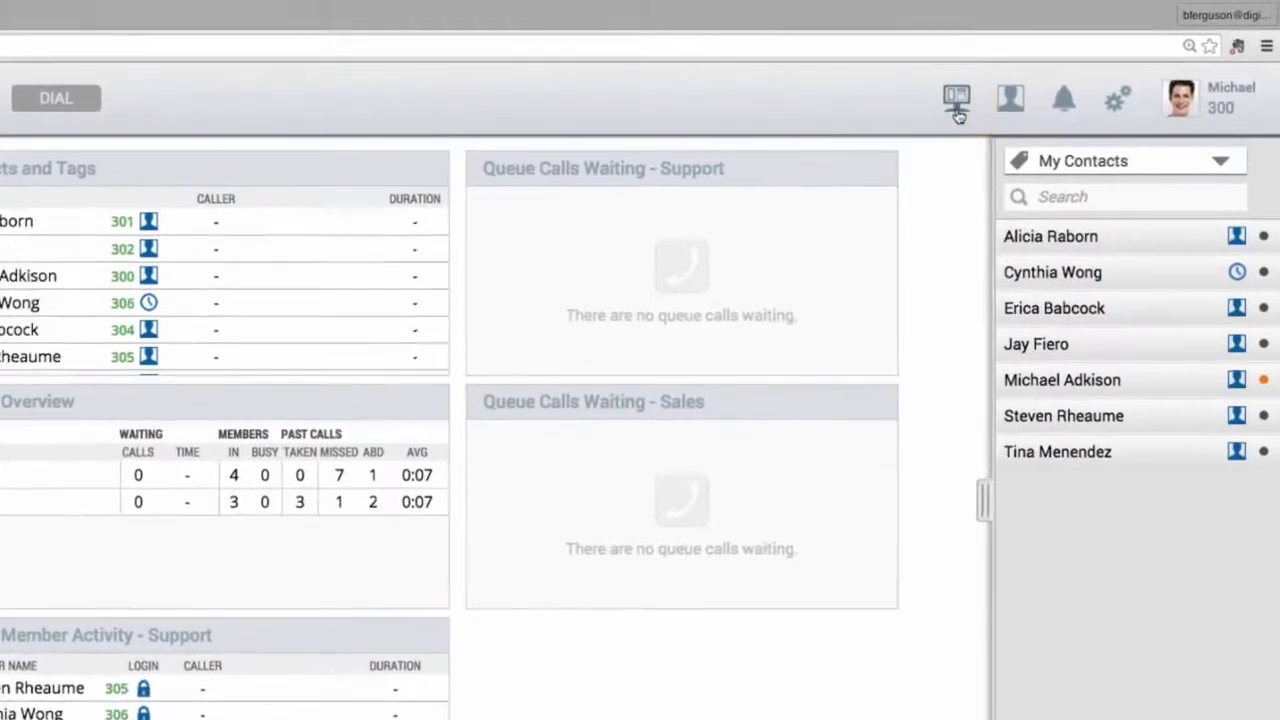
pyautogui.click(1040, 84)
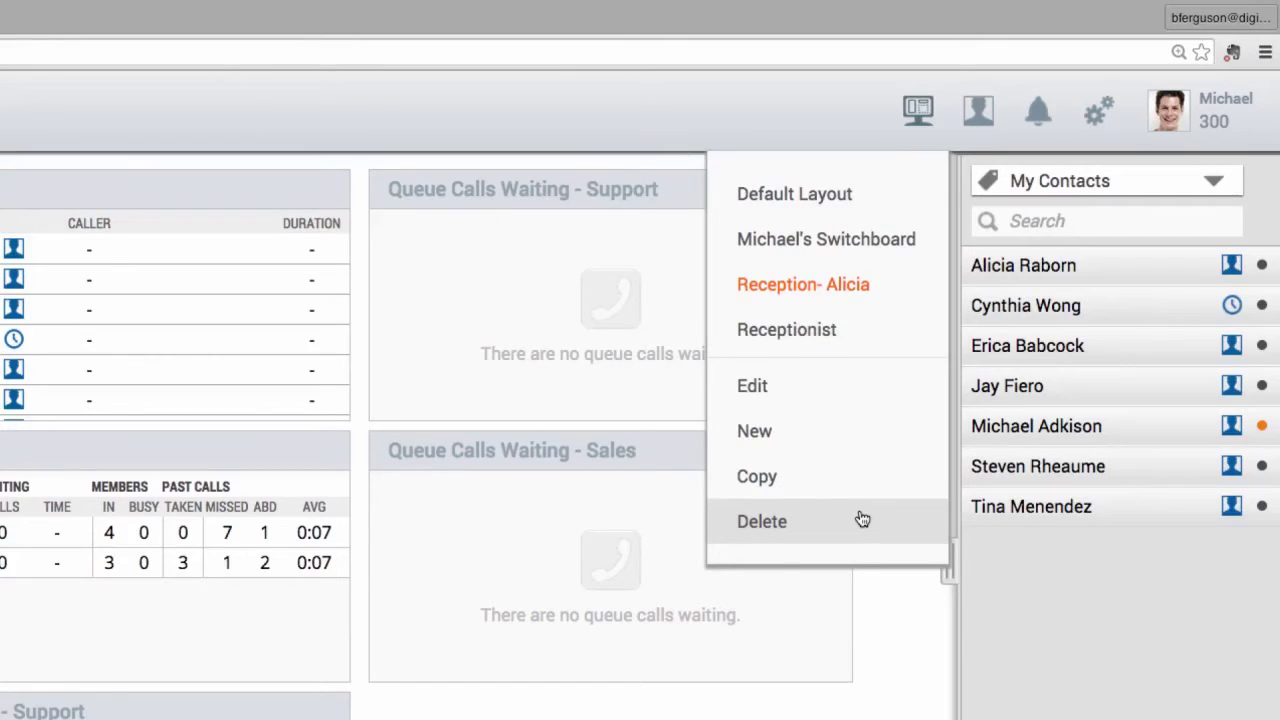
pyautogui.click(855, 430)
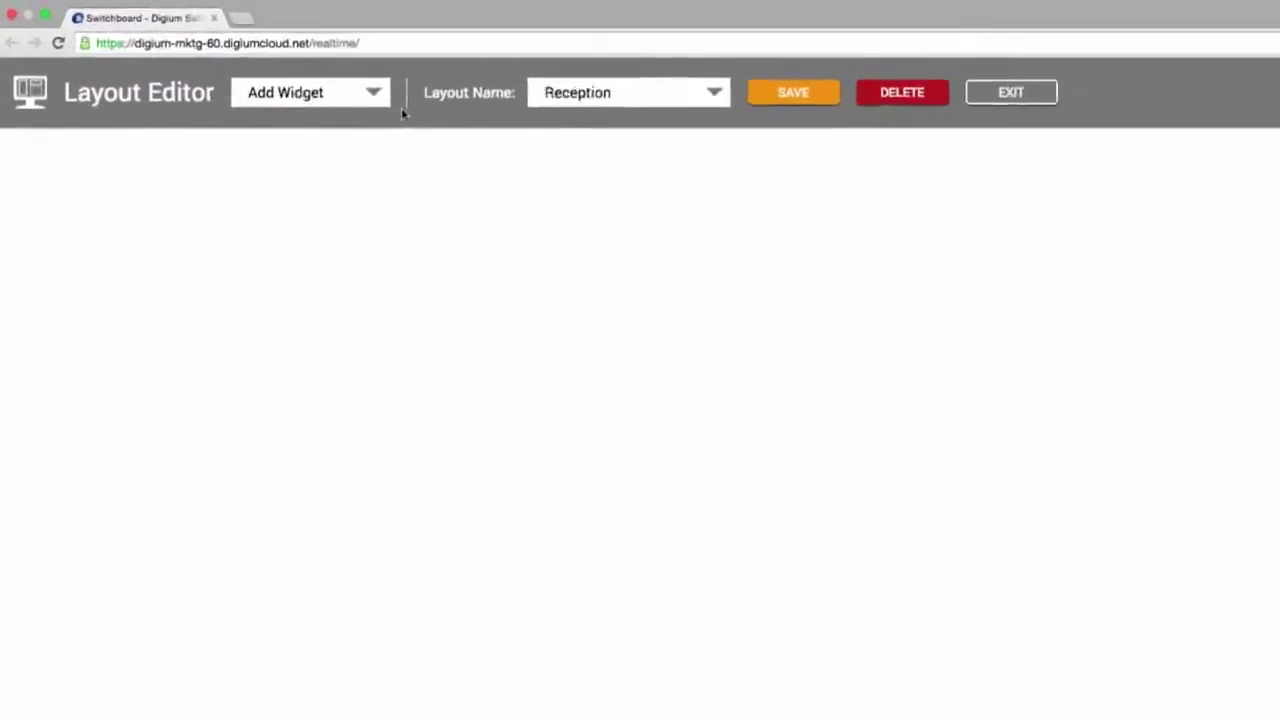
# - Add the My Calls and Parking Lot widgets to the Reception layout
pyautogui.click(465, 116)
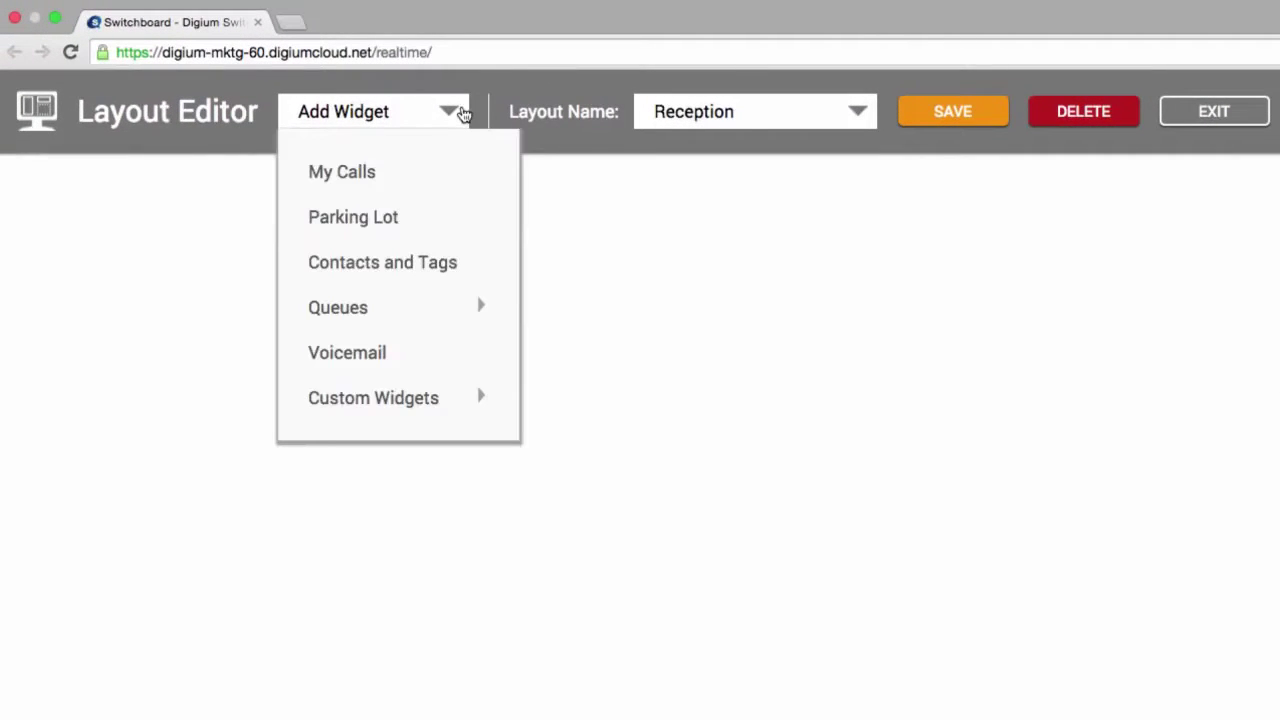
pyautogui.click(451, 174)
pyautogui.click(449, 115)
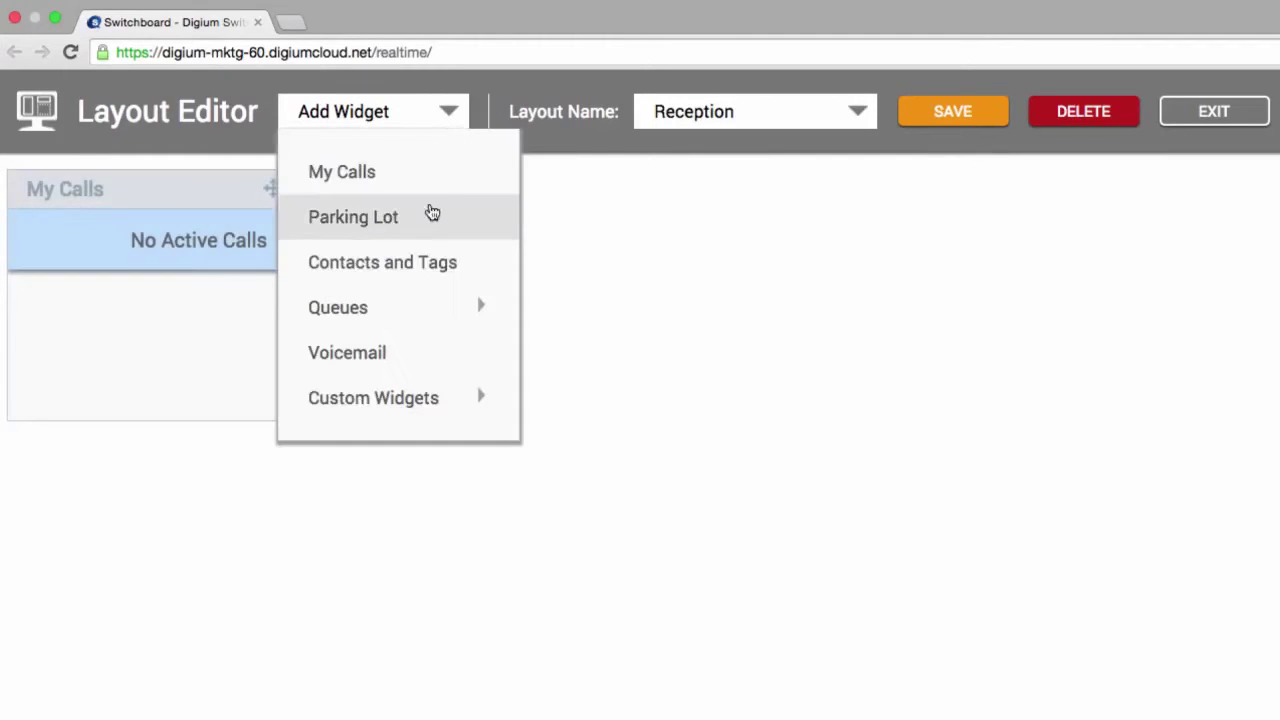
pyautogui.click(432, 214)
# - Add a Contacts and Tags widget that displays the Sales and Support tags
pyautogui.click(451, 114)
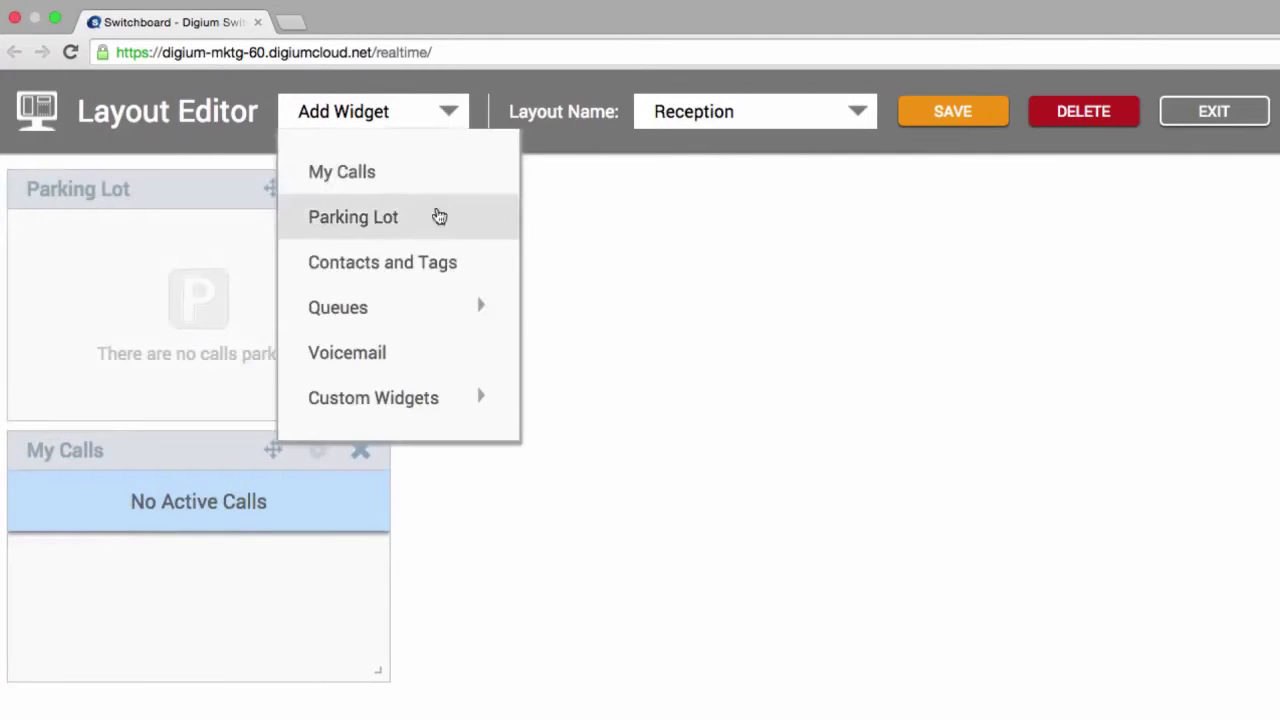
pyautogui.click(398, 262)
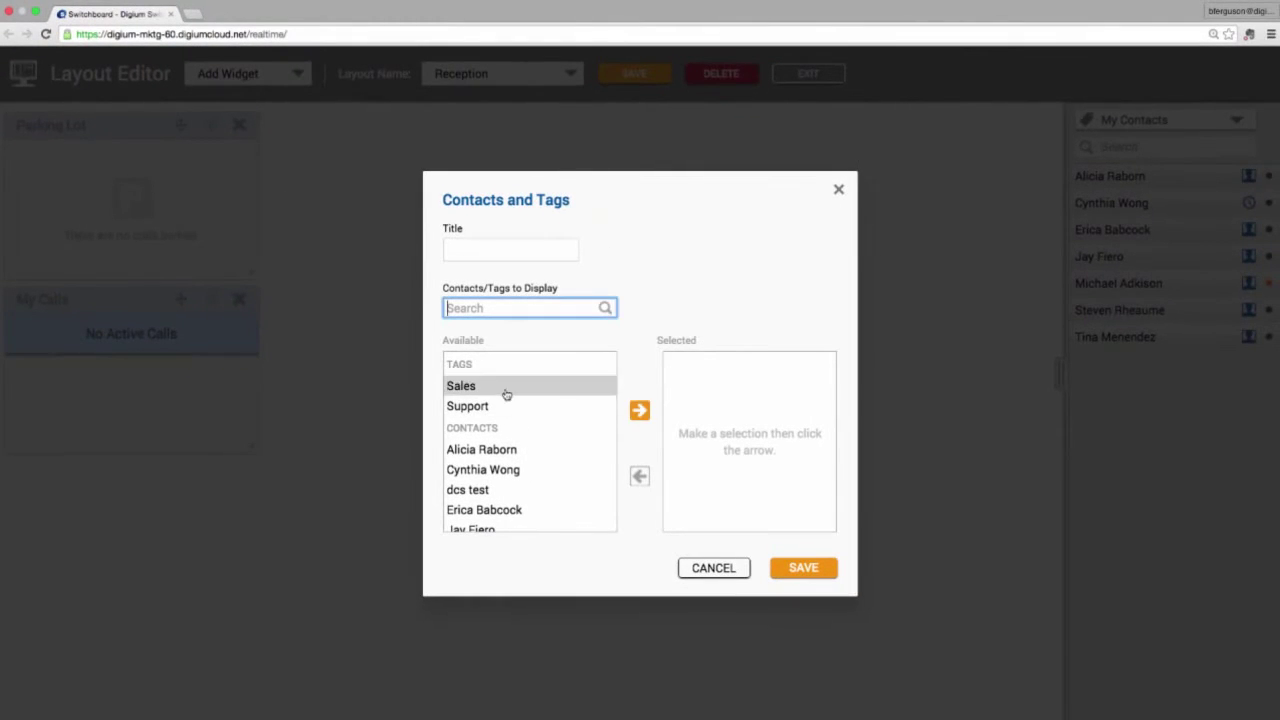
pyautogui.click(507, 388)
pyautogui.click(640, 410)
pyautogui.click(520, 388)
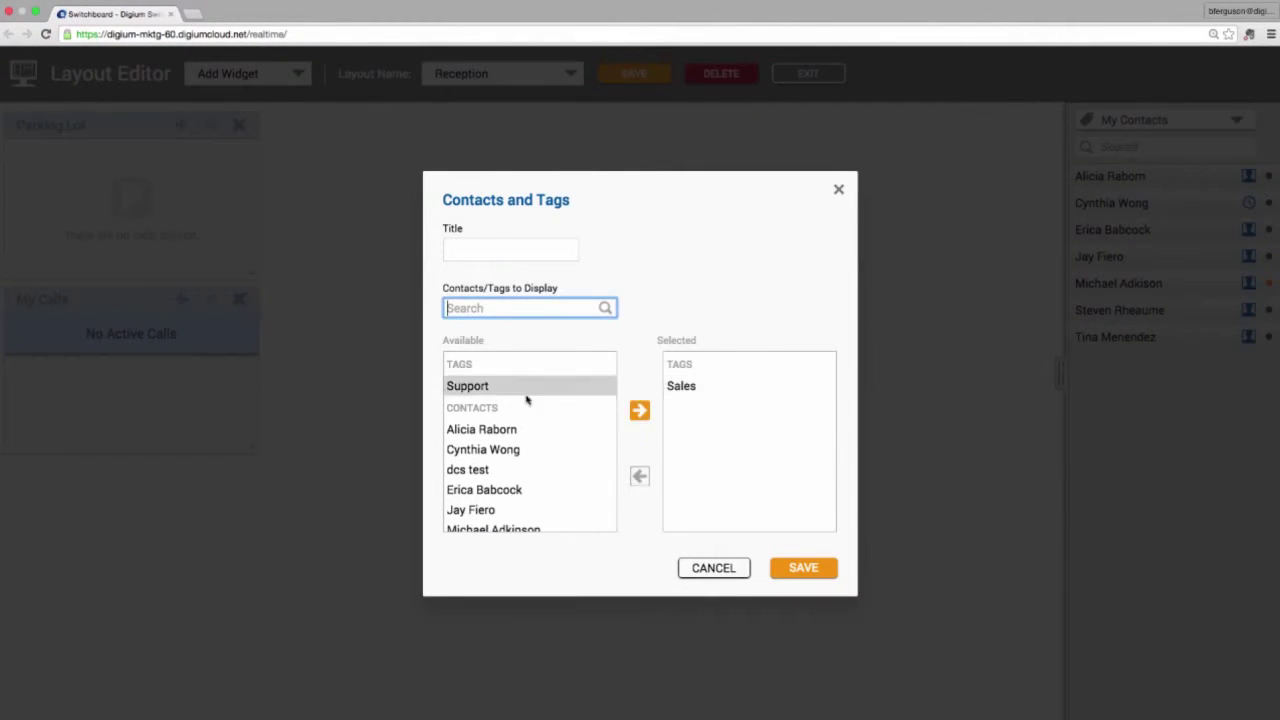
pyautogui.click(641, 411)
pyautogui.click(803, 567)
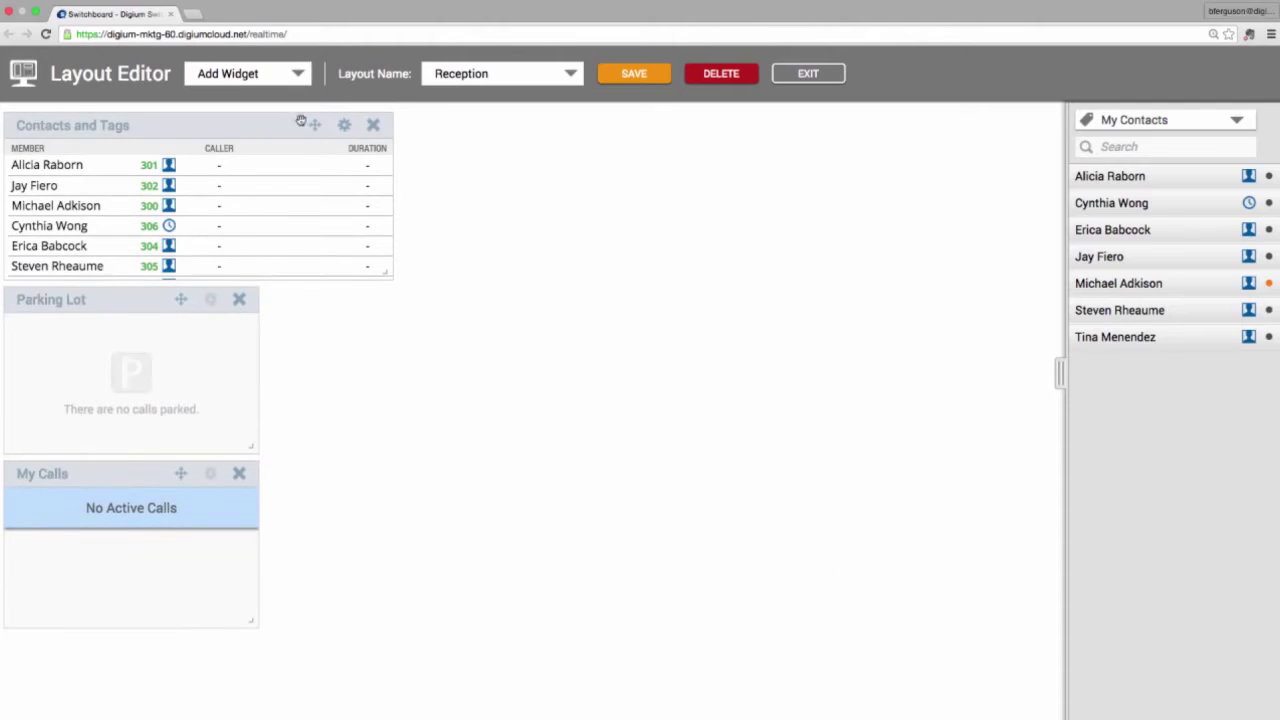
# - Add the Voicemail and My Queues widgets to the layout
pyautogui.click(298, 74)
pyautogui.click(277, 234)
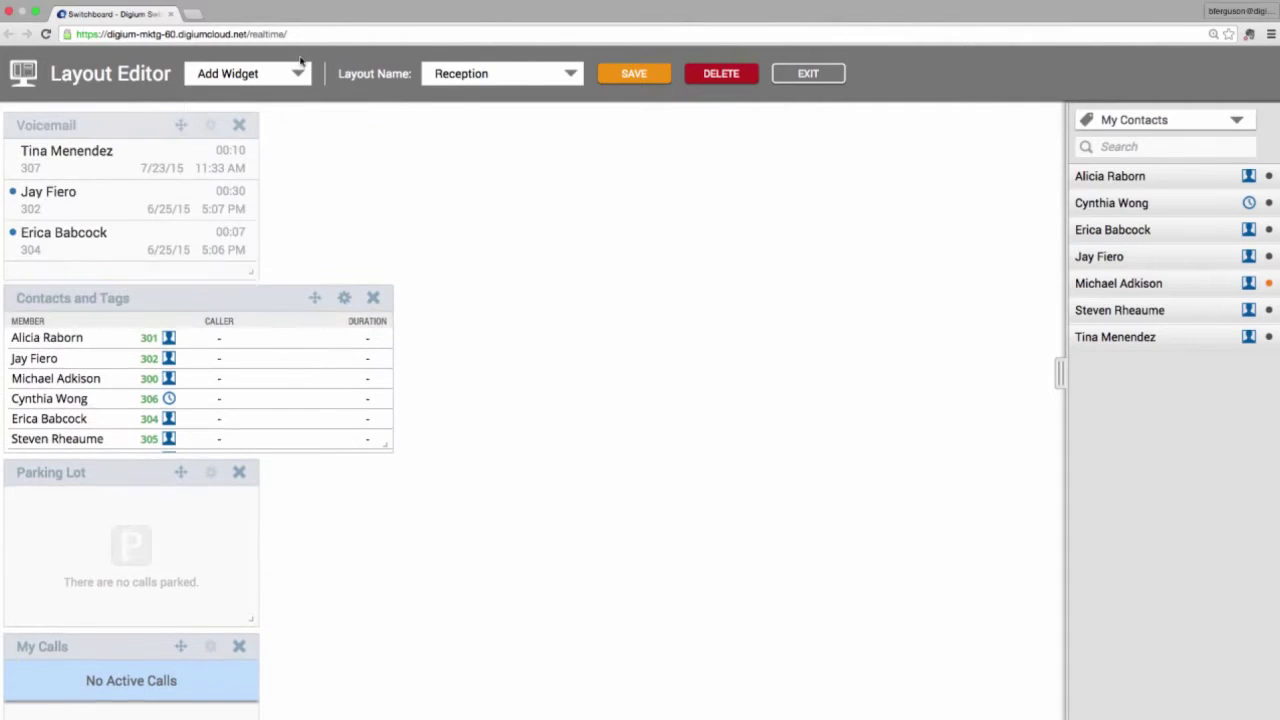
pyautogui.click(298, 74)
pyautogui.moveTo(283, 204)
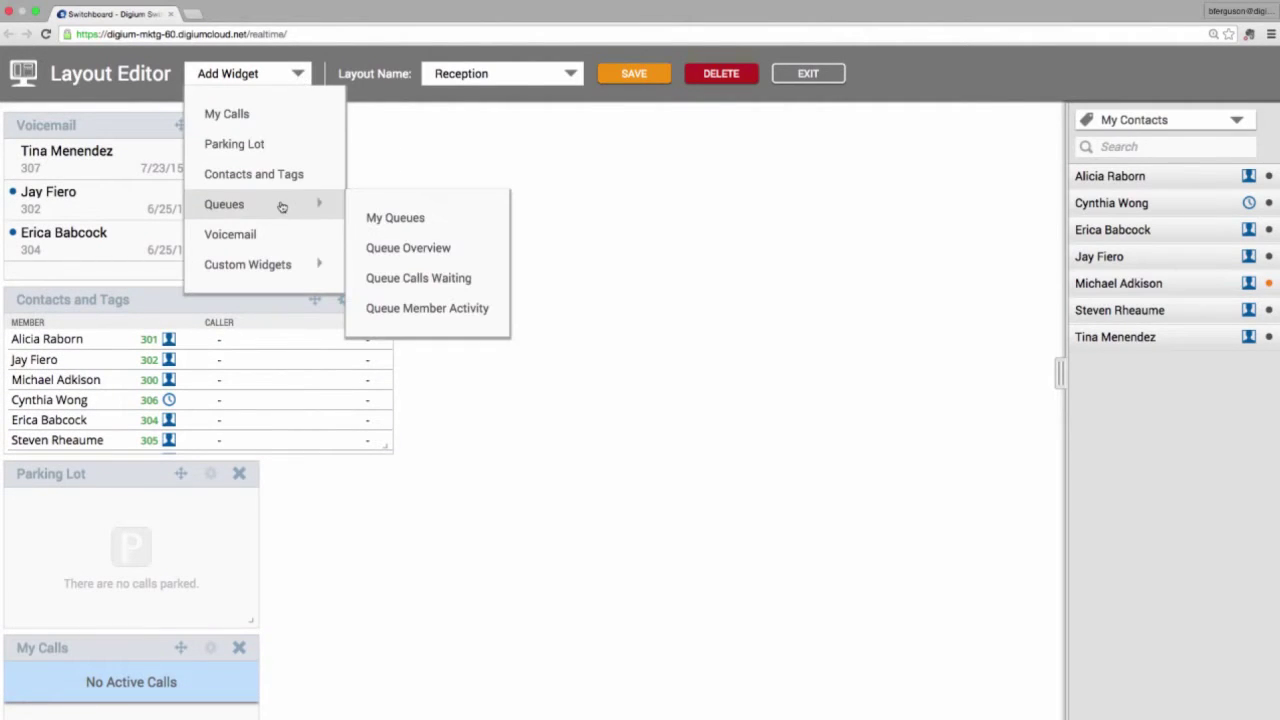
pyautogui.click(381, 220)
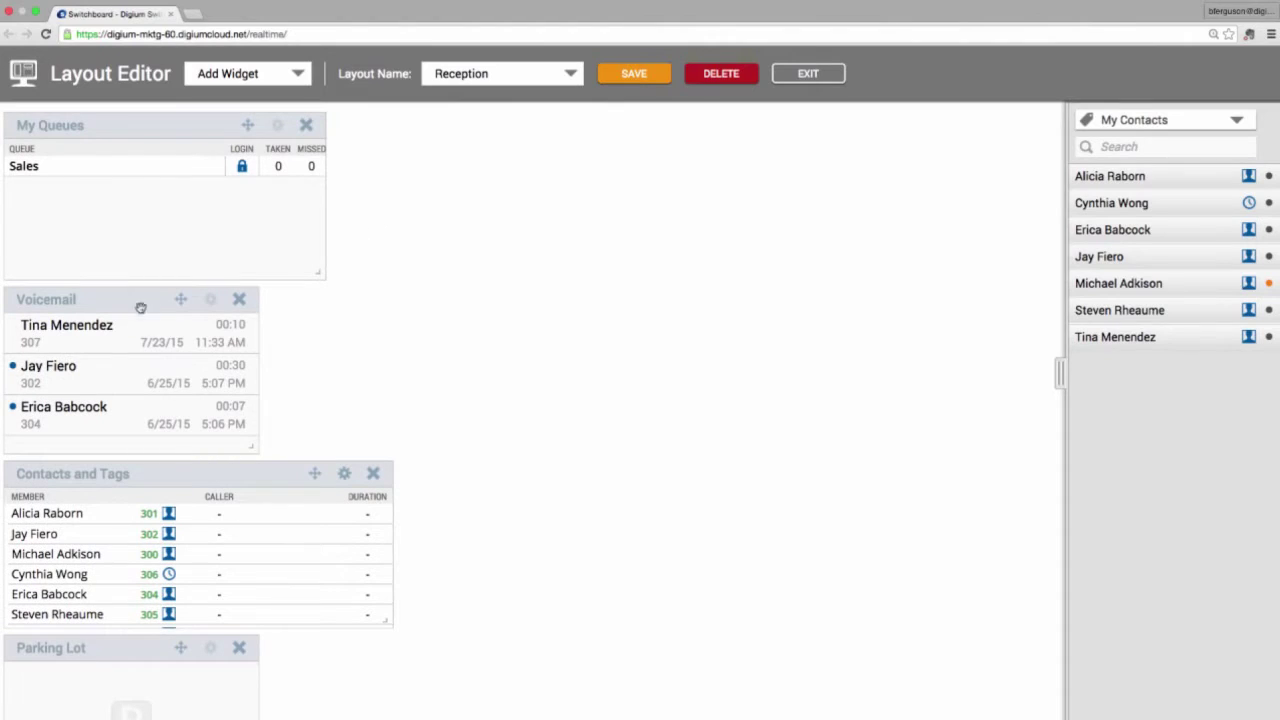
# - Arrange the widgets with Contacts and Tags beside My Queues, and Parking Lot and My Calls in a row beside Voicemail
pyautogui.moveTo(147, 477); pyautogui.dragTo(471, 126)
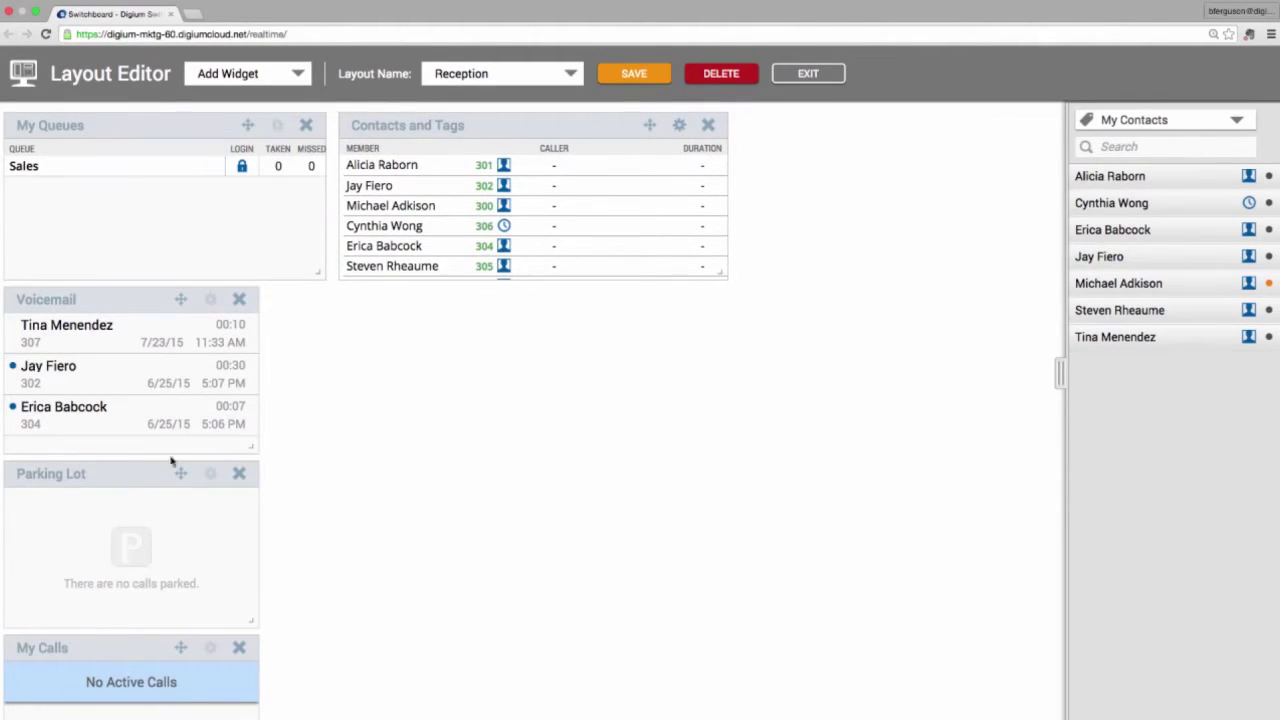
pyautogui.moveTo(128, 475); pyautogui.dragTo(380, 297)
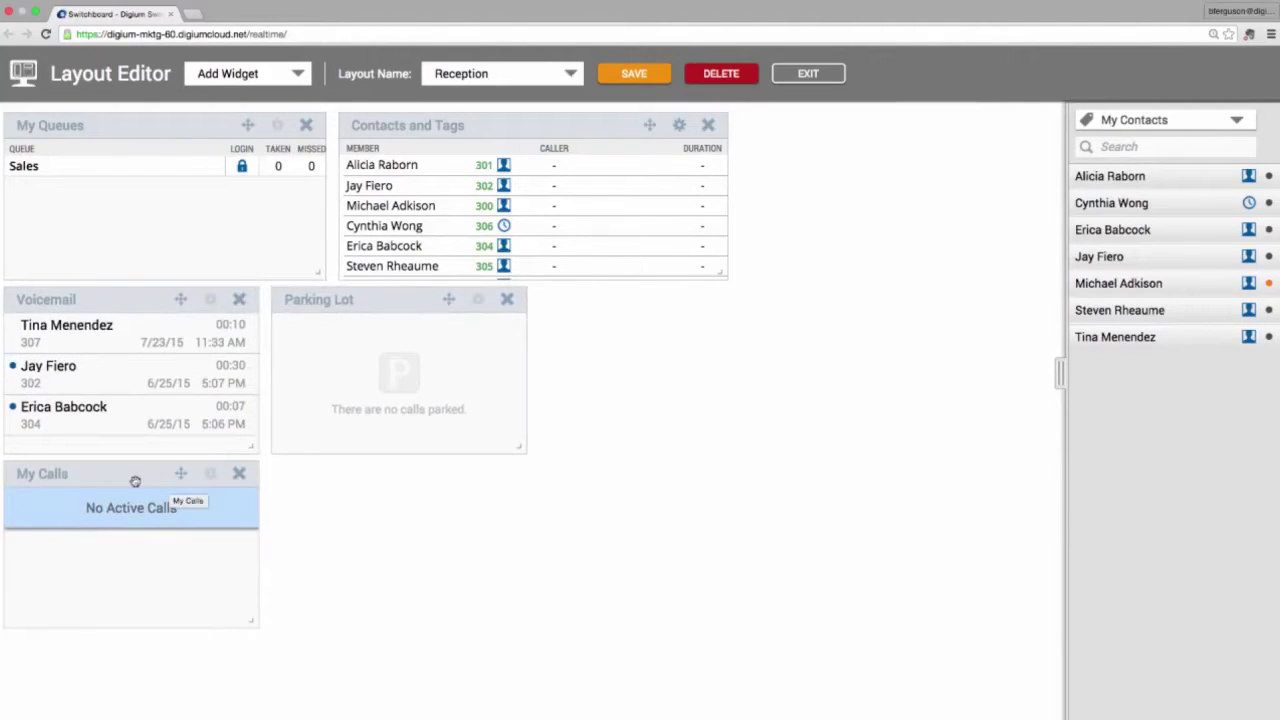
pyautogui.moveTo(135, 481); pyautogui.dragTo(675, 302)
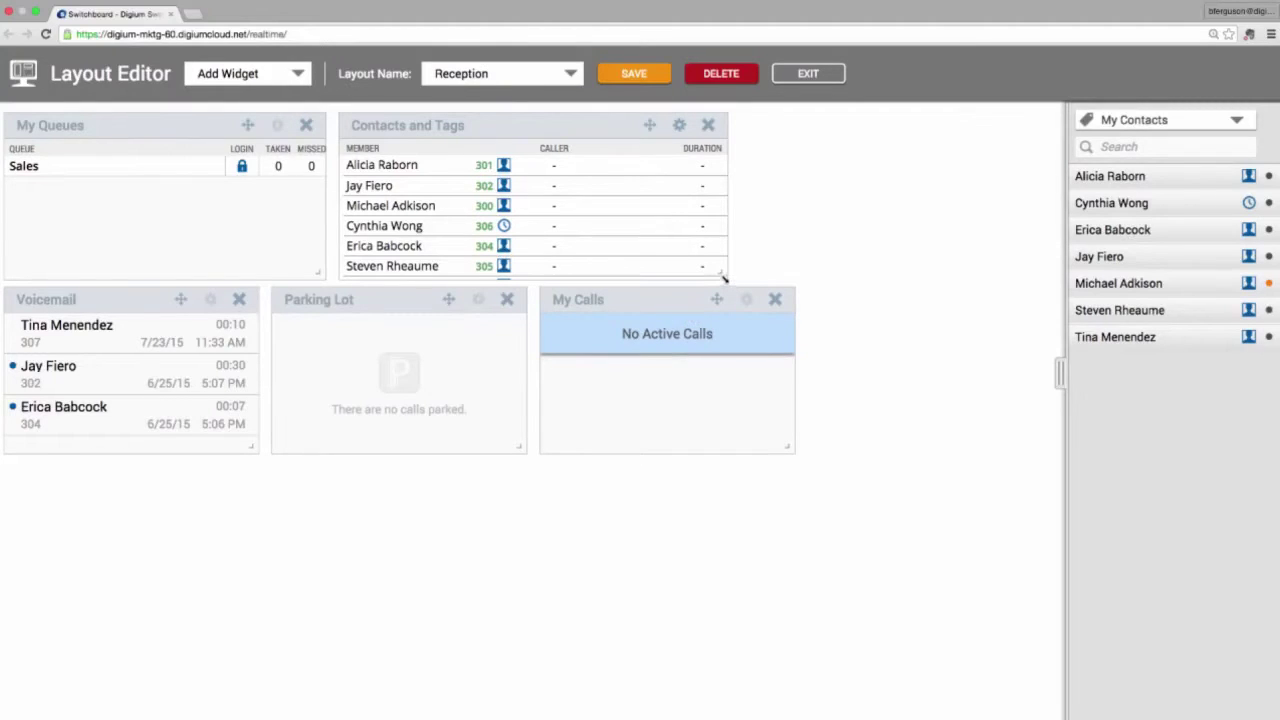
# - Widen the Contacts and Tags widget to line up with the outer edge of My Calls, and save the layout
pyautogui.moveTo(724, 279); pyautogui.dragTo(795, 281)
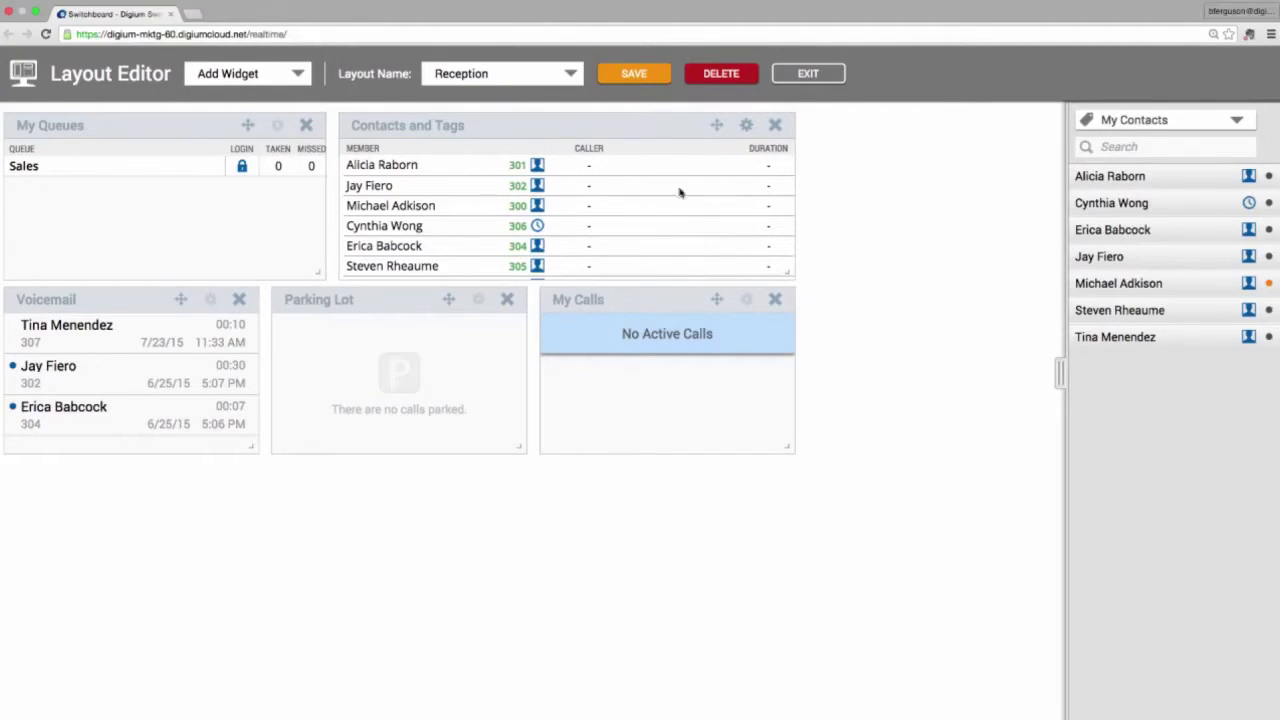
pyautogui.click(639, 76)
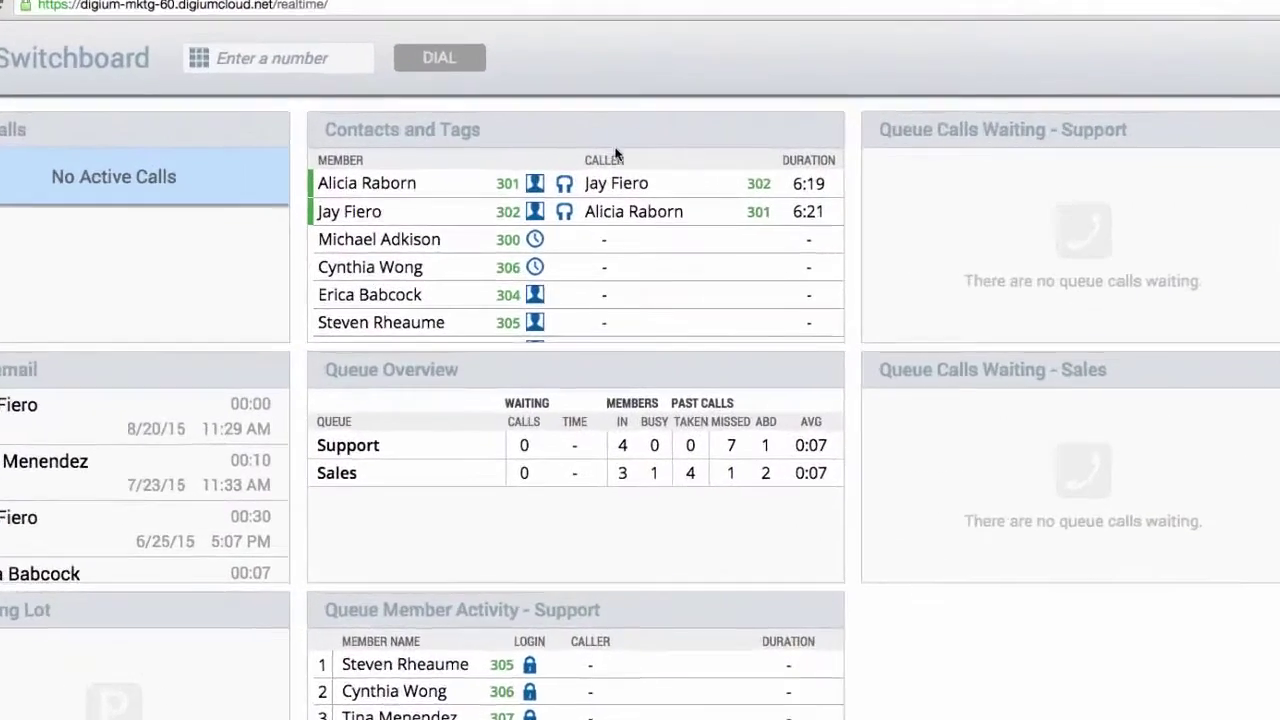
# - Start recording the first member's active call in Contacts and Tags, and end that recording
pyautogui.click(458, 165)
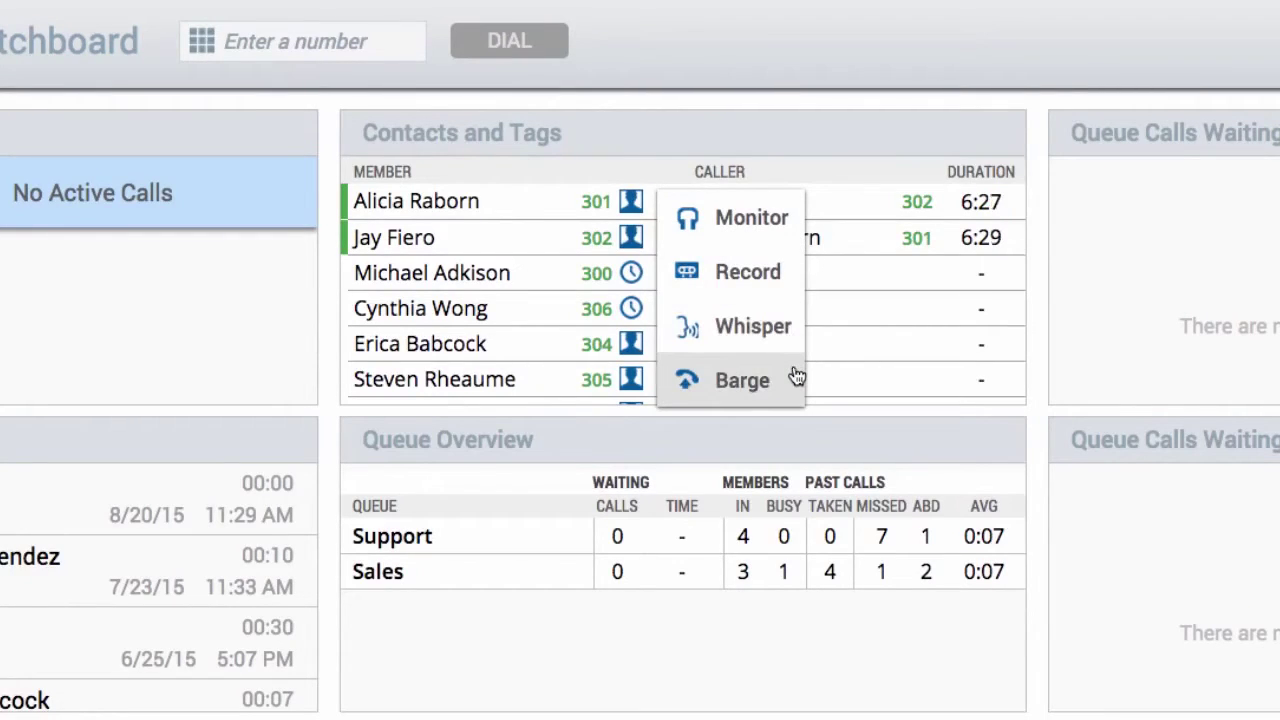
pyautogui.click(795, 281)
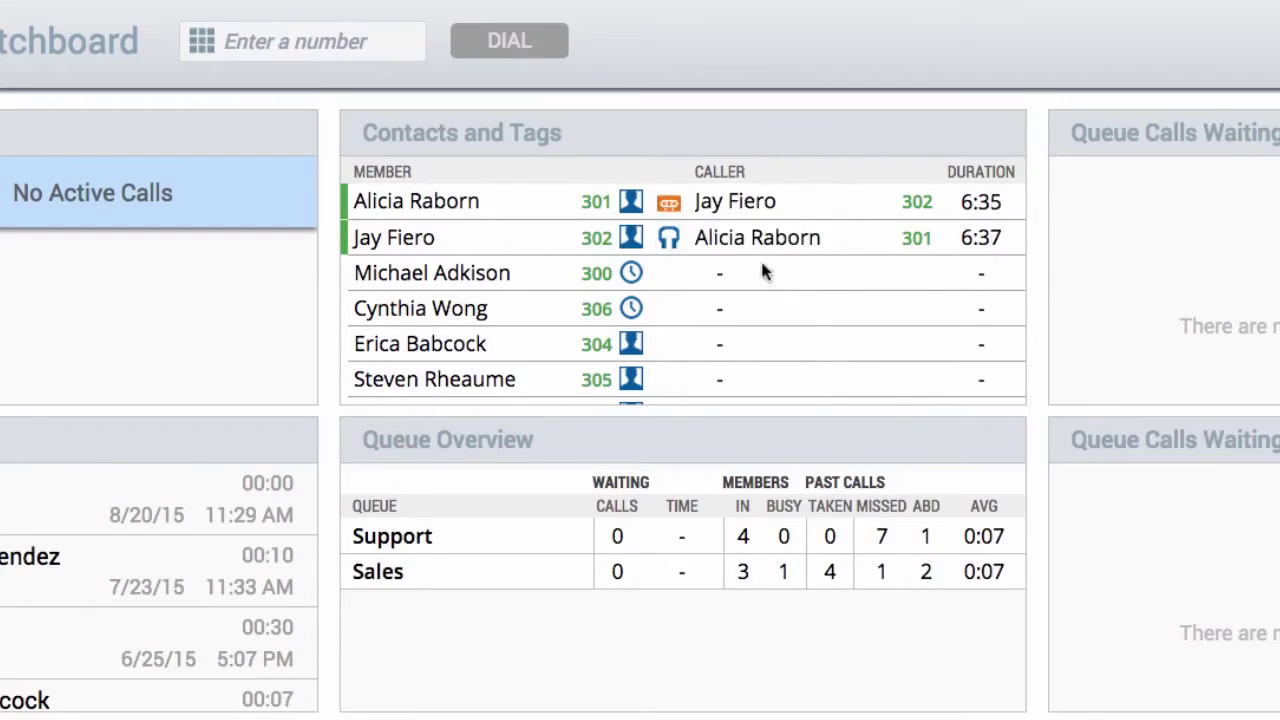
pyautogui.click(680, 202)
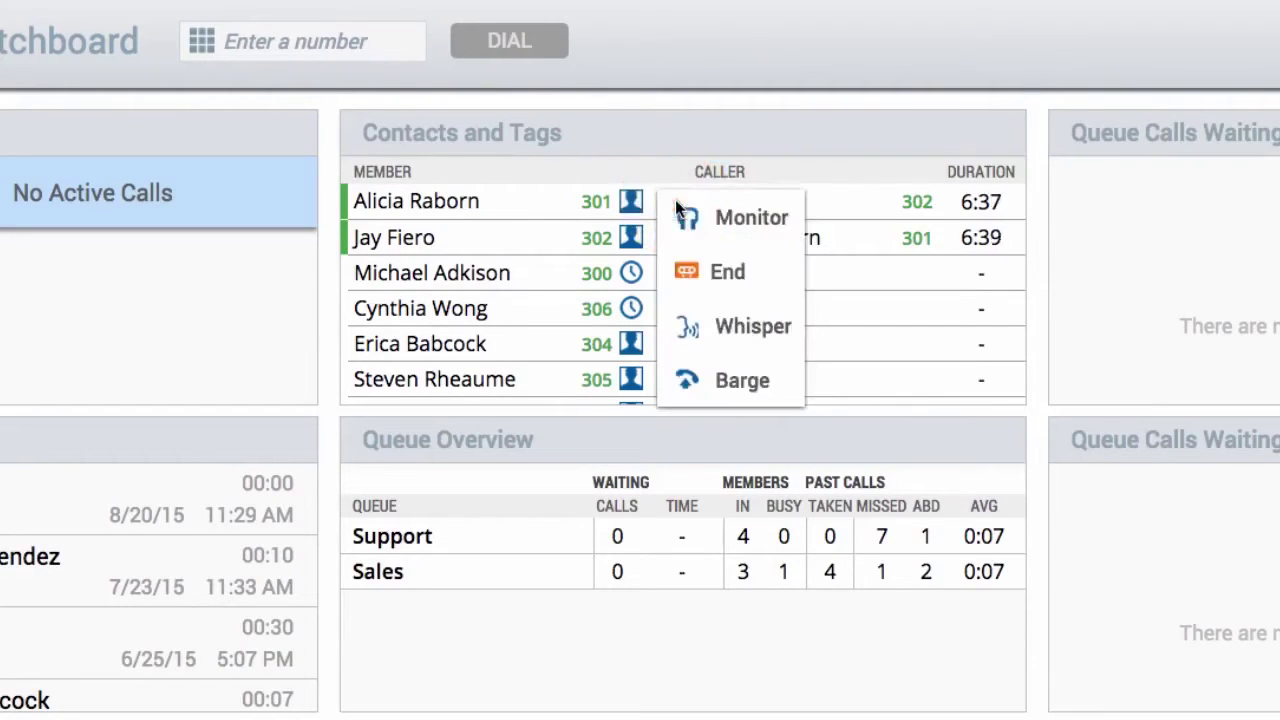
pyautogui.click(738, 277)
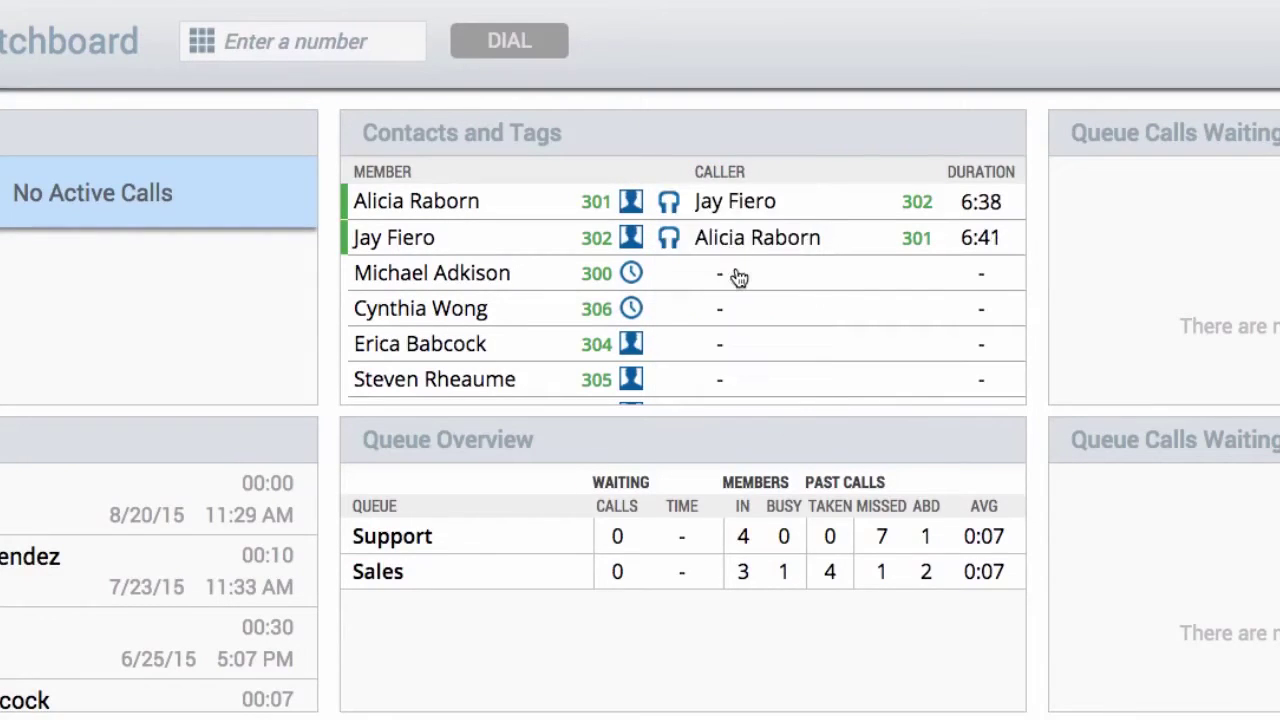
# - Barge into the first member's active call in Contacts and Tags
pyautogui.click(675, 200)
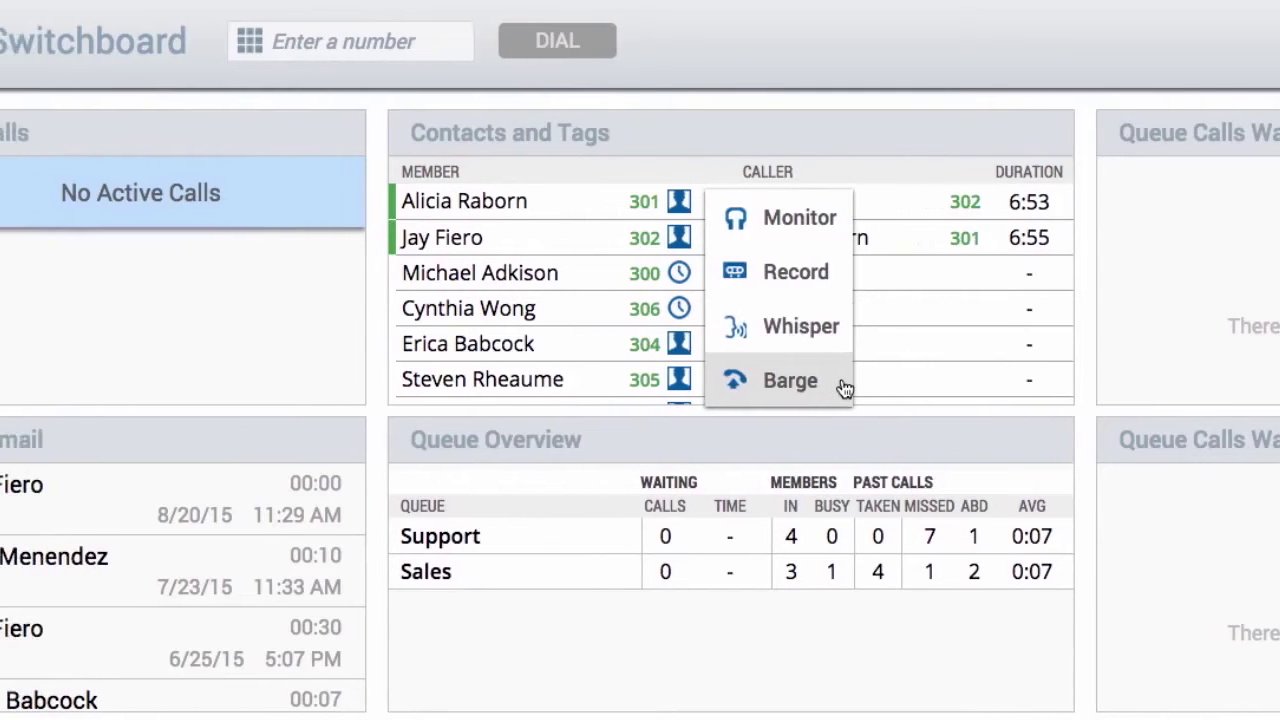
pyautogui.click(797, 381)
pyautogui.click(759, 346)
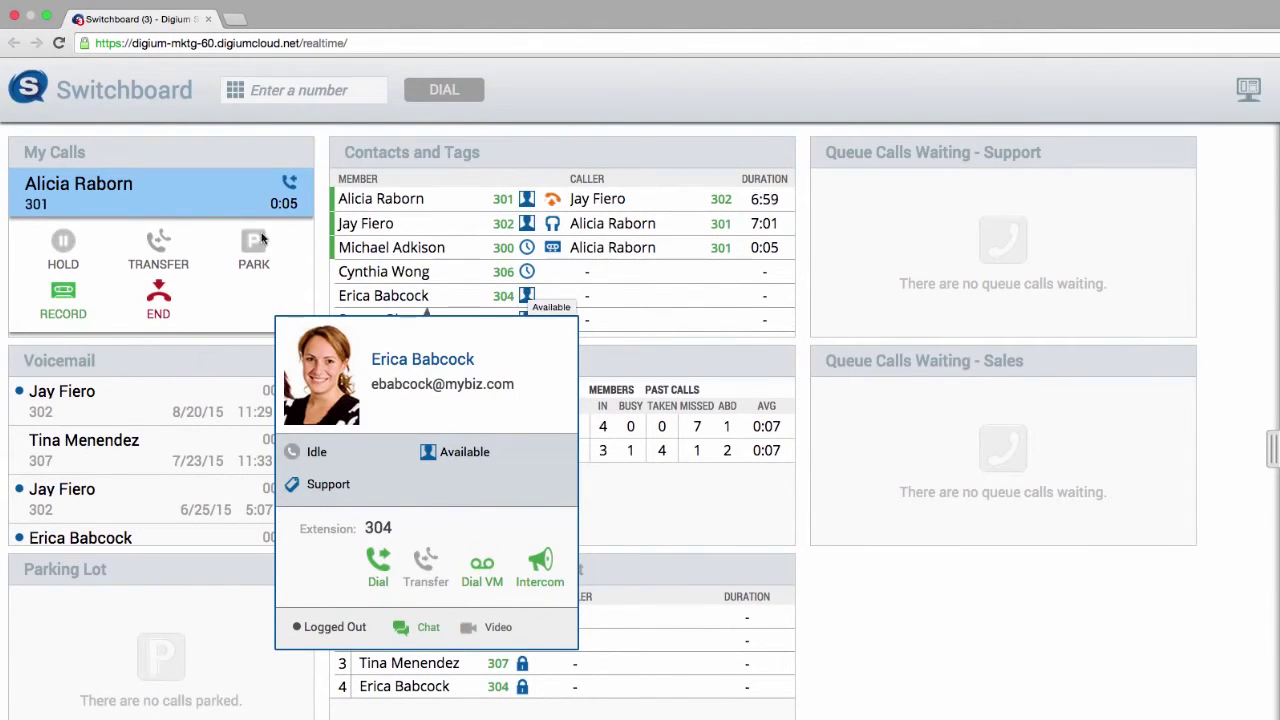
pyautogui.click(240, 212)
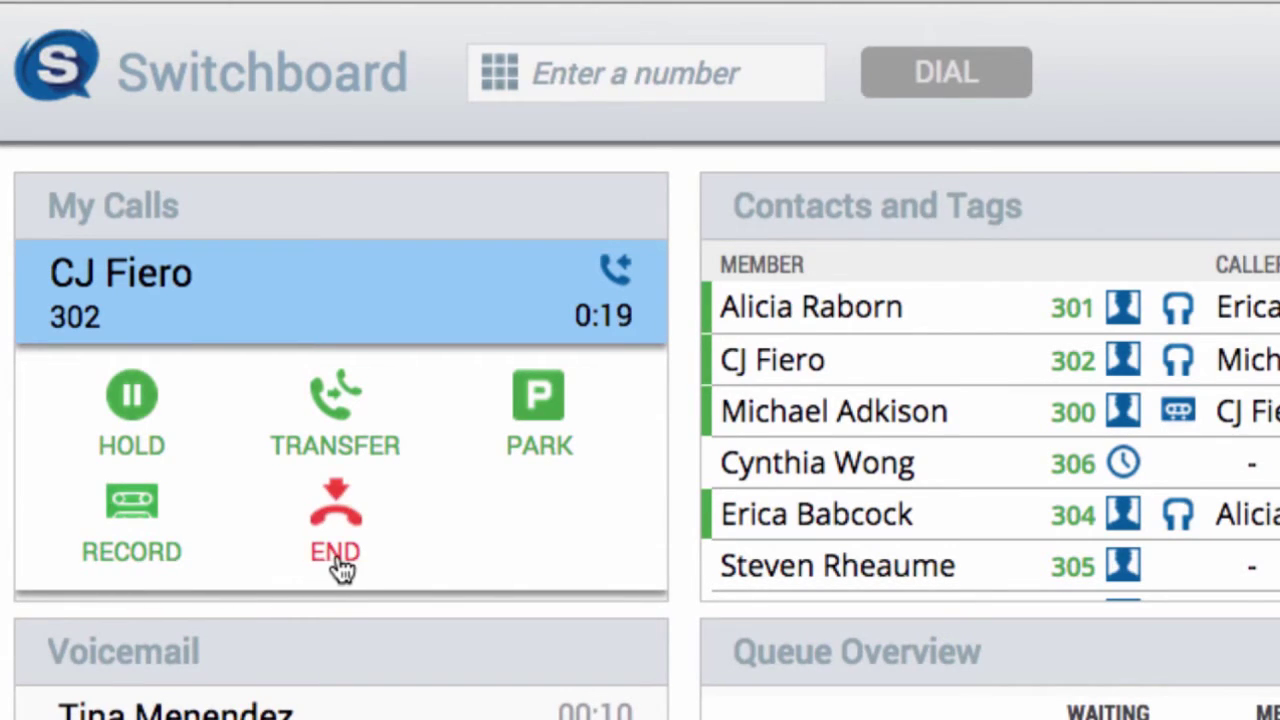
# - Transfer the active call in My Calls to the fourth member in Contacts and Tags, completing the transfer from the contact card
pyautogui.click(340, 453)
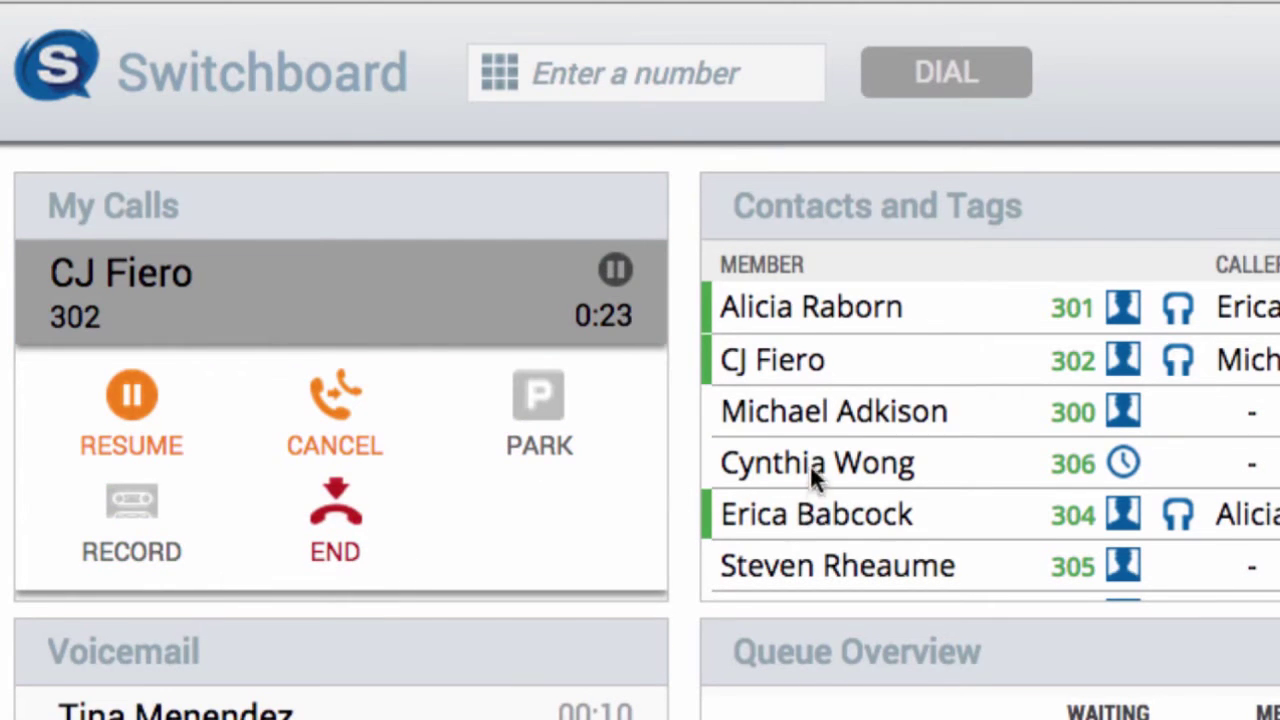
pyautogui.click(810, 464)
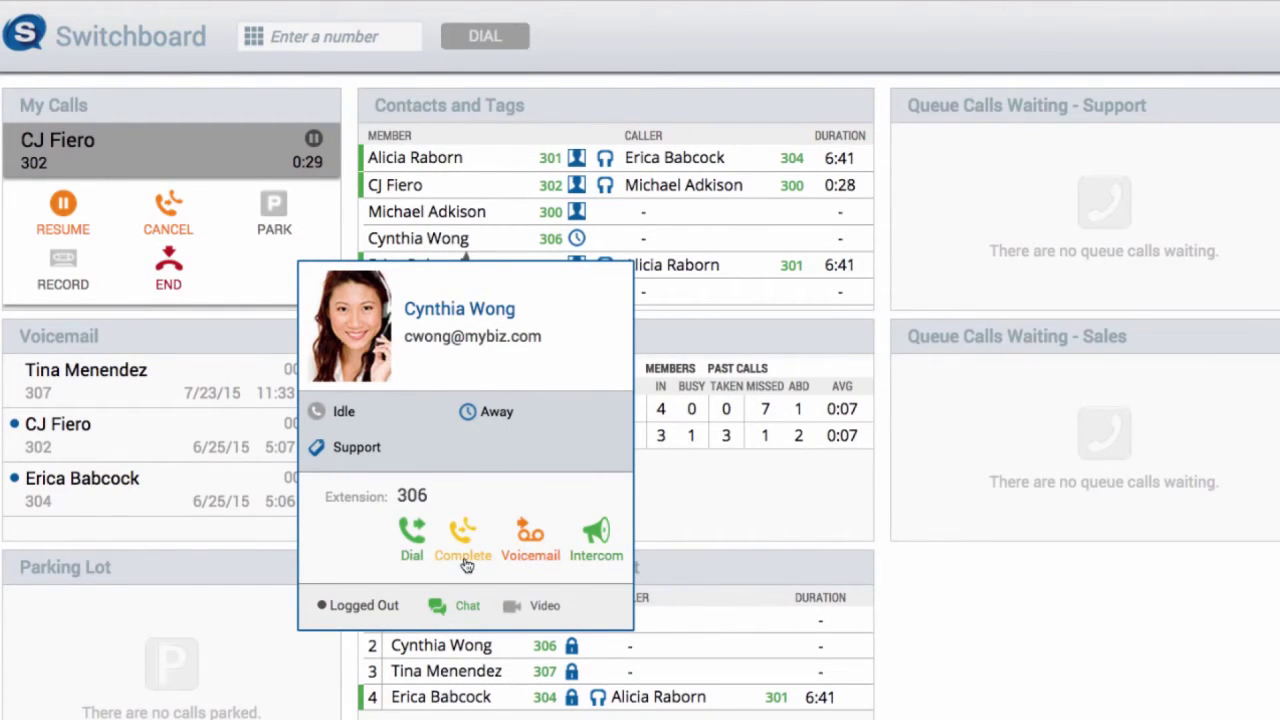
pyautogui.click(466, 566)
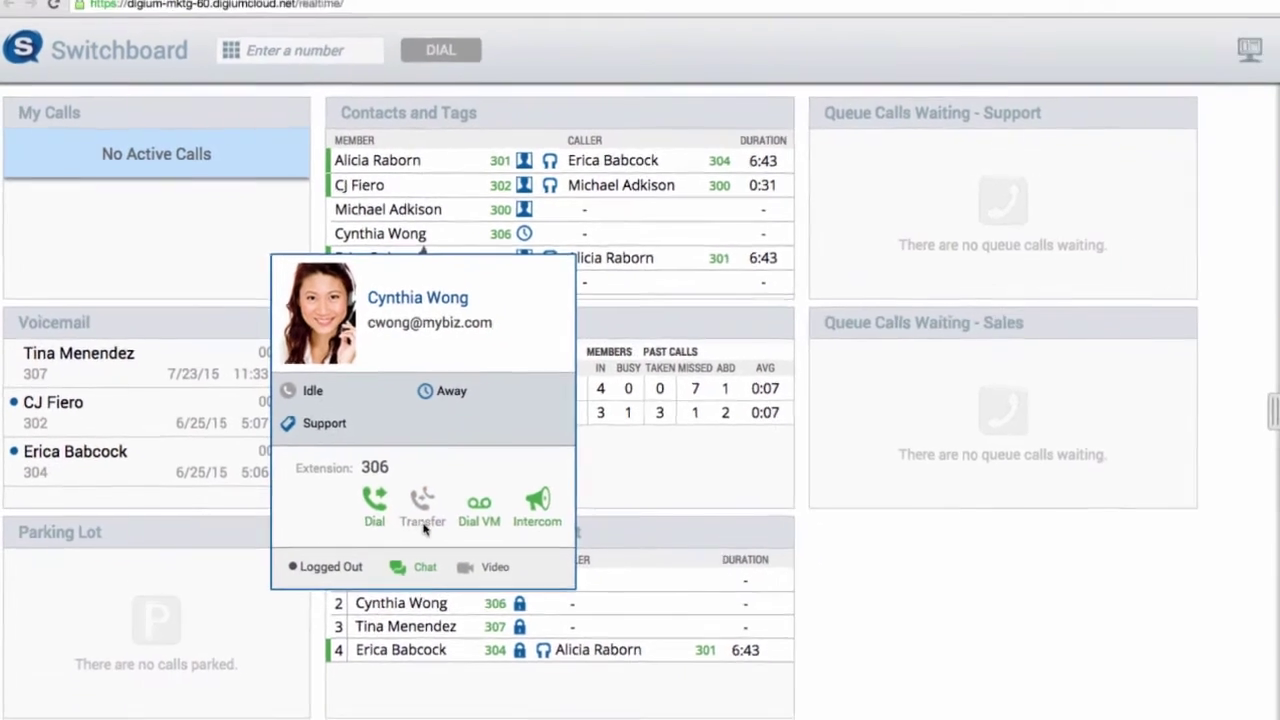
pyautogui.click(724, 517)
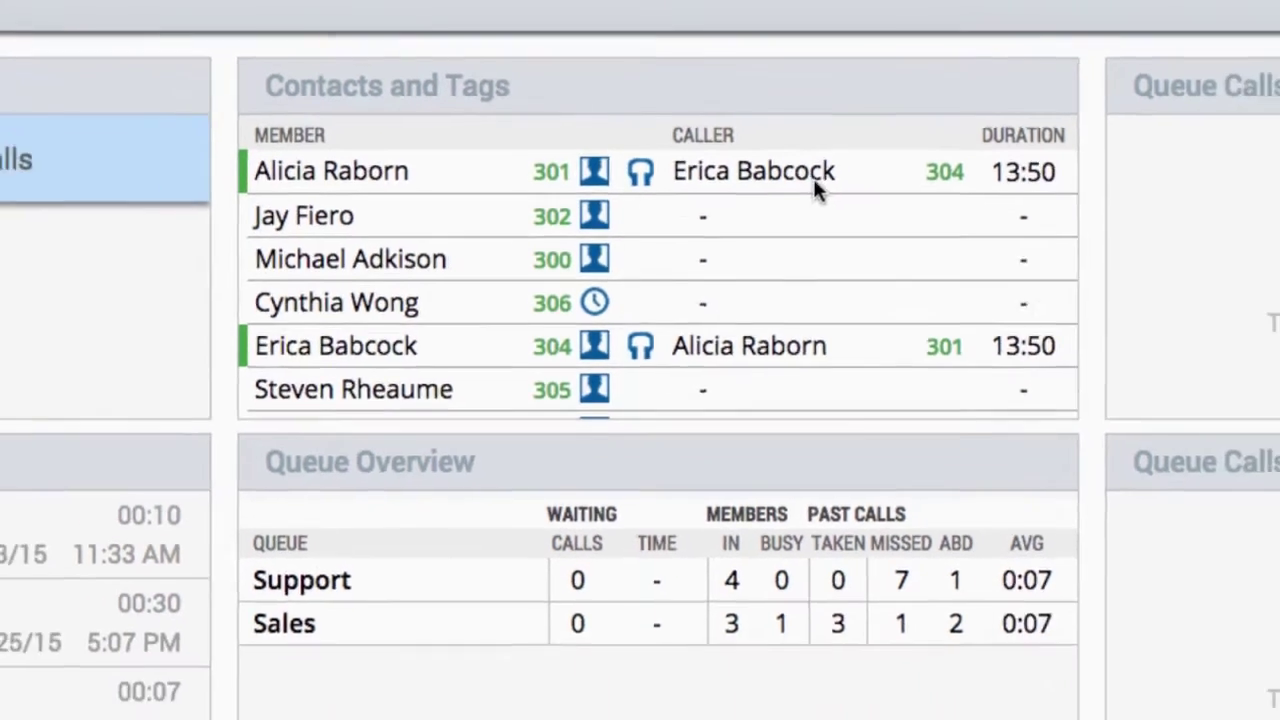
pyautogui.click(812, 205)
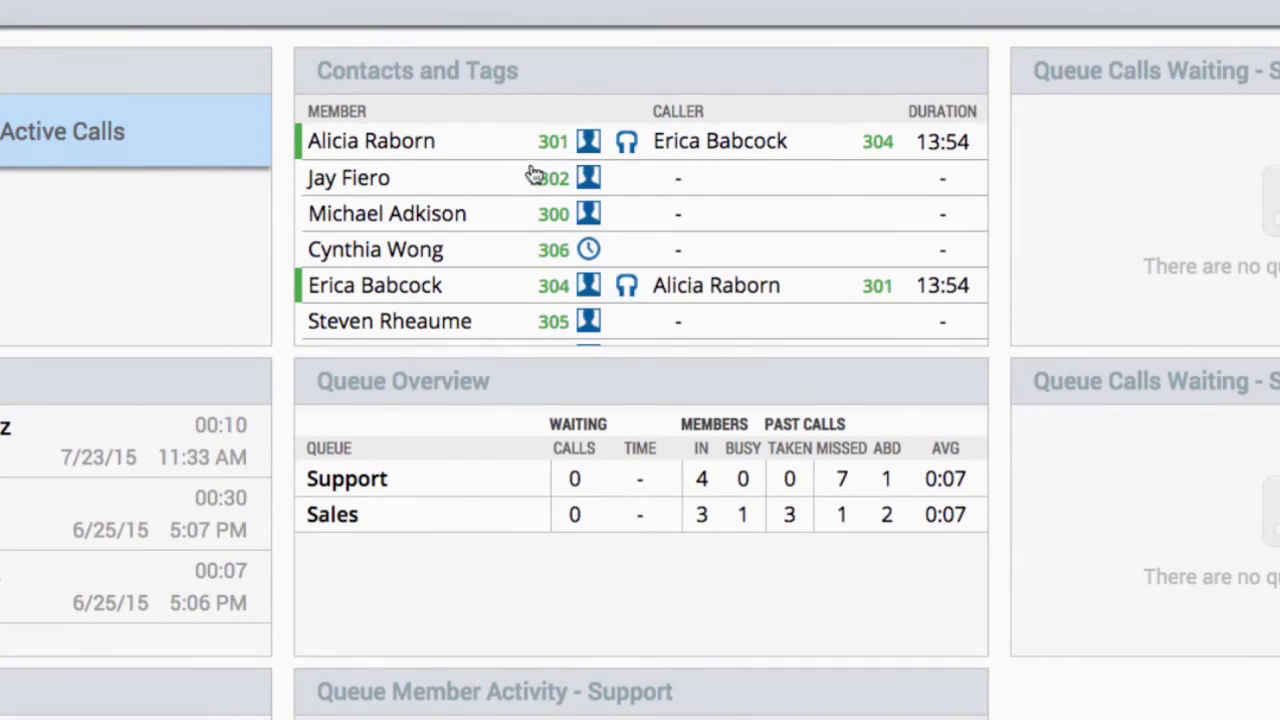
pyautogui.click(419, 178)
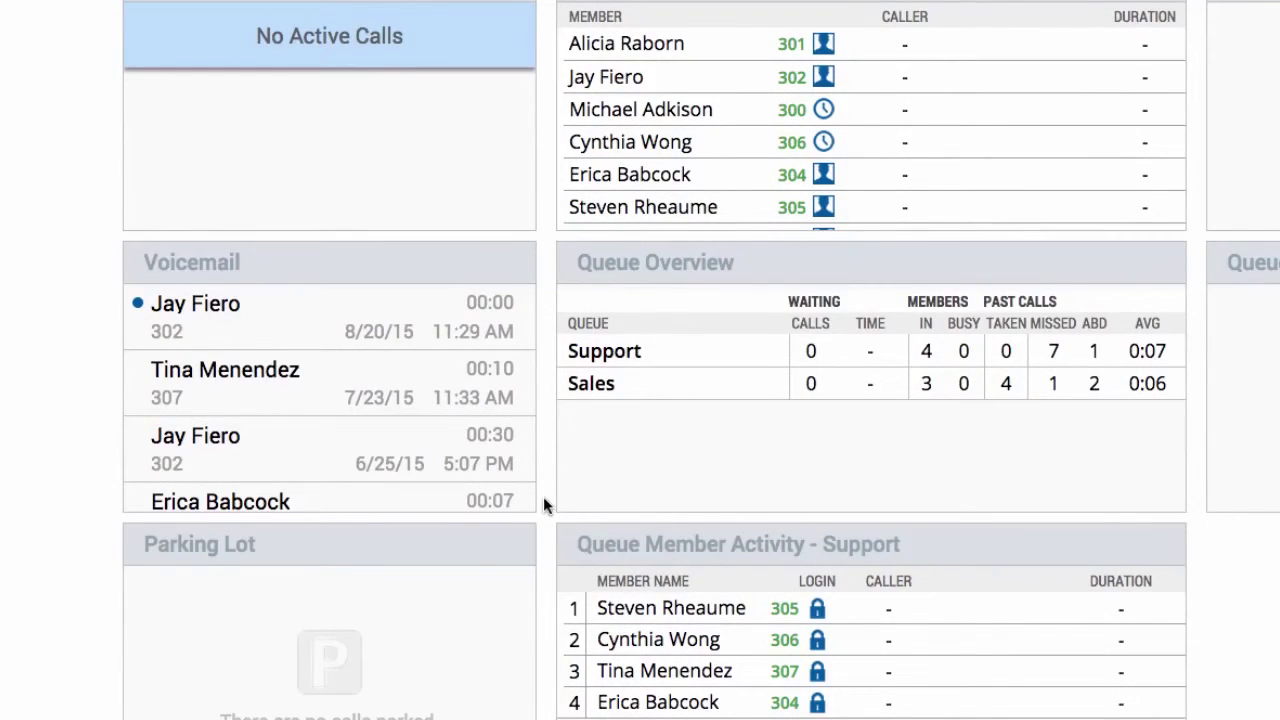
# - Expand the newest message in Voicemail and open its list of forwarding recipients
pyautogui.click(323, 320)
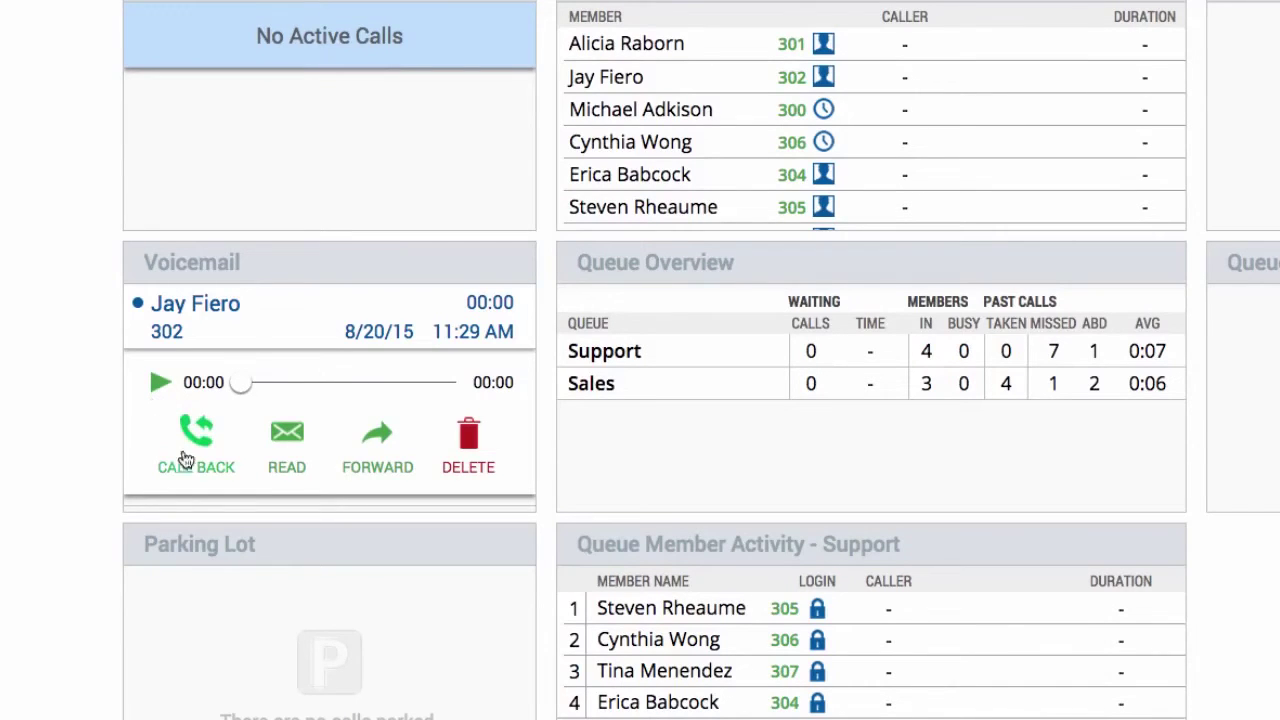
pyautogui.click(360, 472)
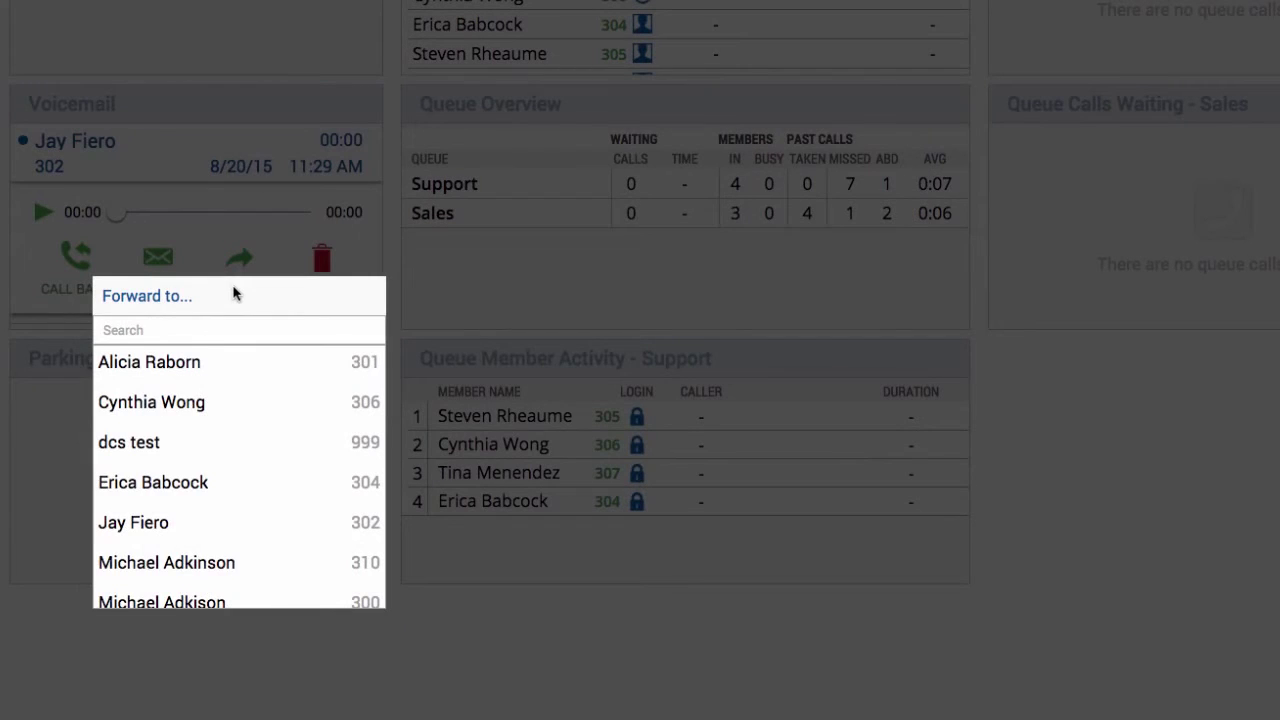
pyautogui.click(259, 268)
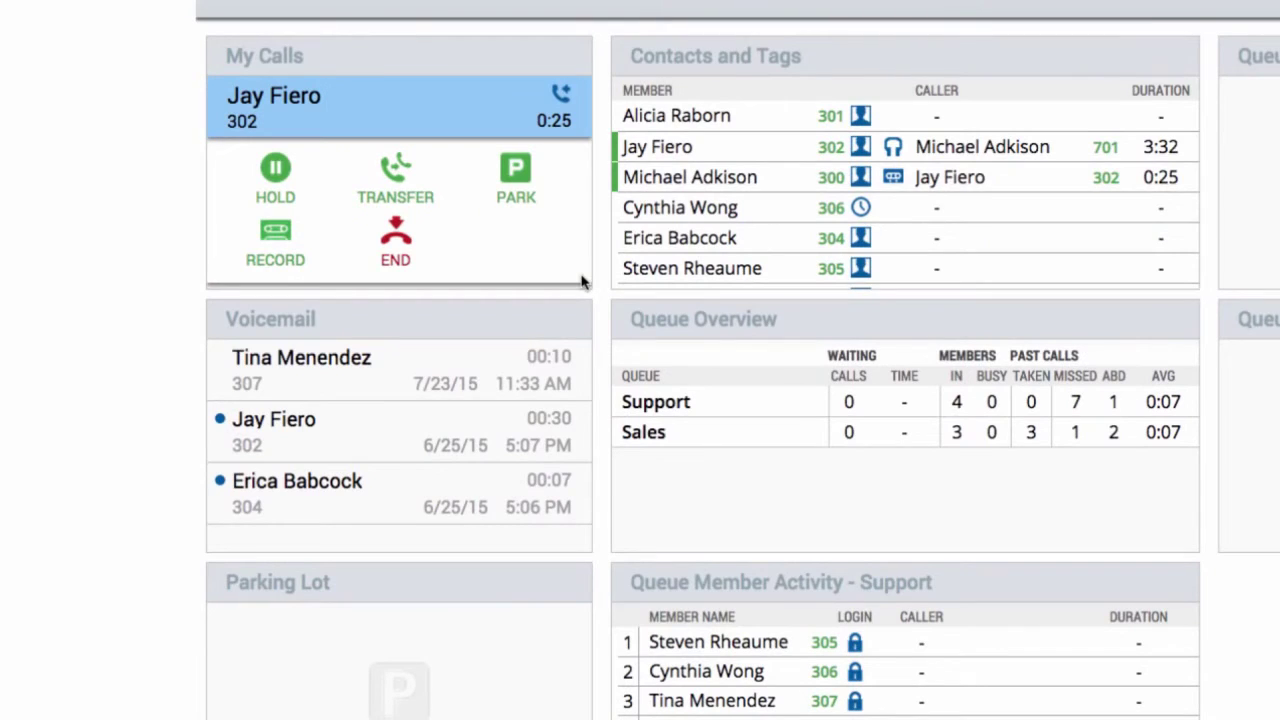
# - Park the active call from My Calls, and select the parked call in Parking Lot
pyautogui.click(527, 200)
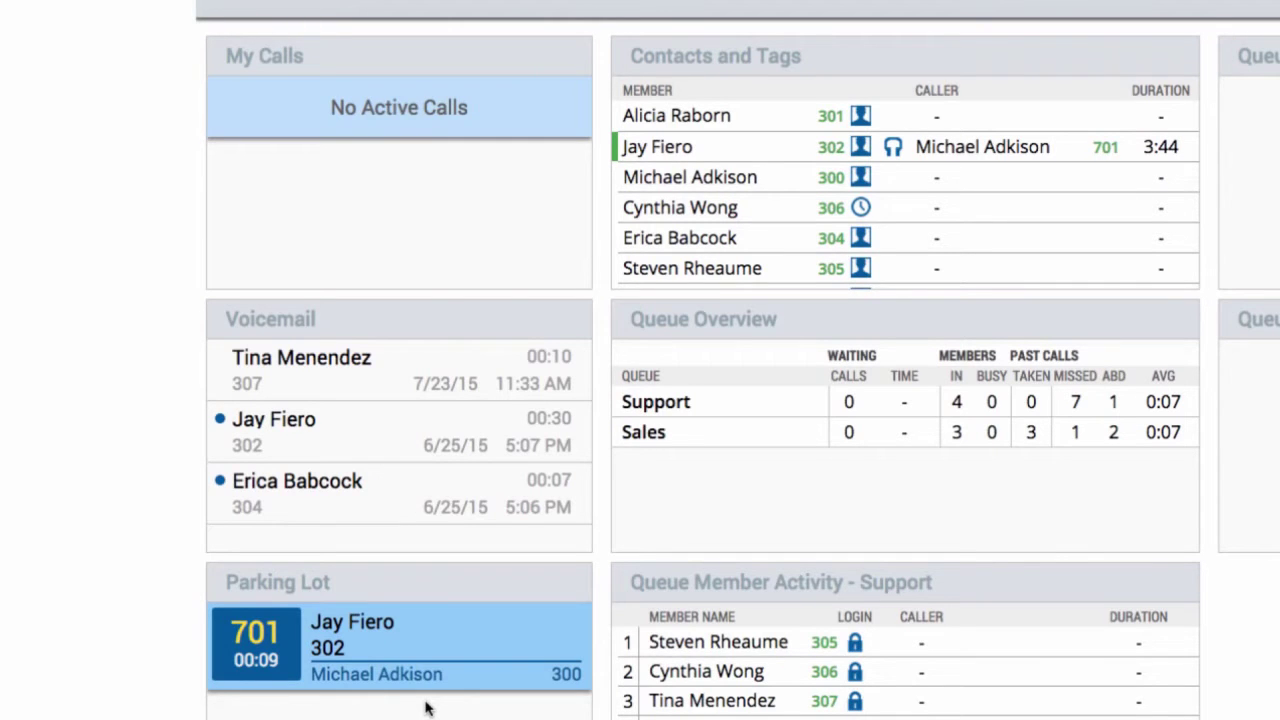
pyautogui.click(449, 643)
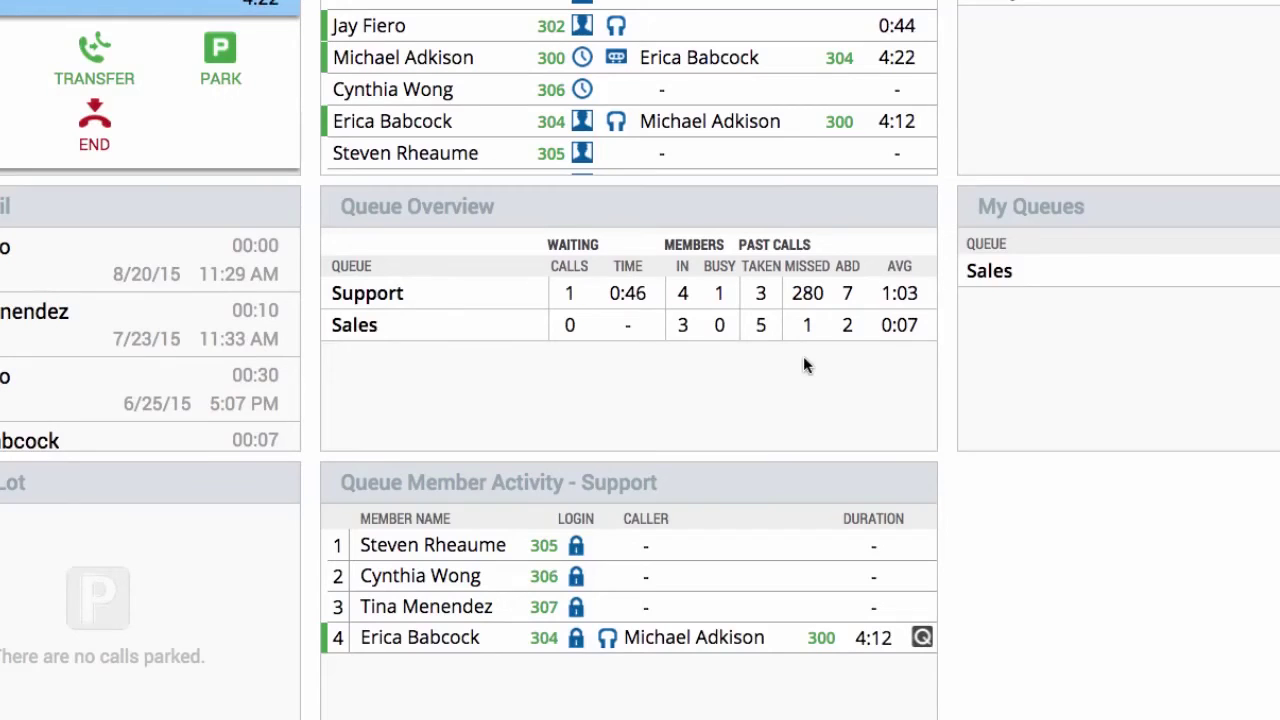
# - Examine the Support queue's figures in Queue Overview, and the busy member's supervision options and contact card in Queue Member Activity
pyautogui.click(903, 312)
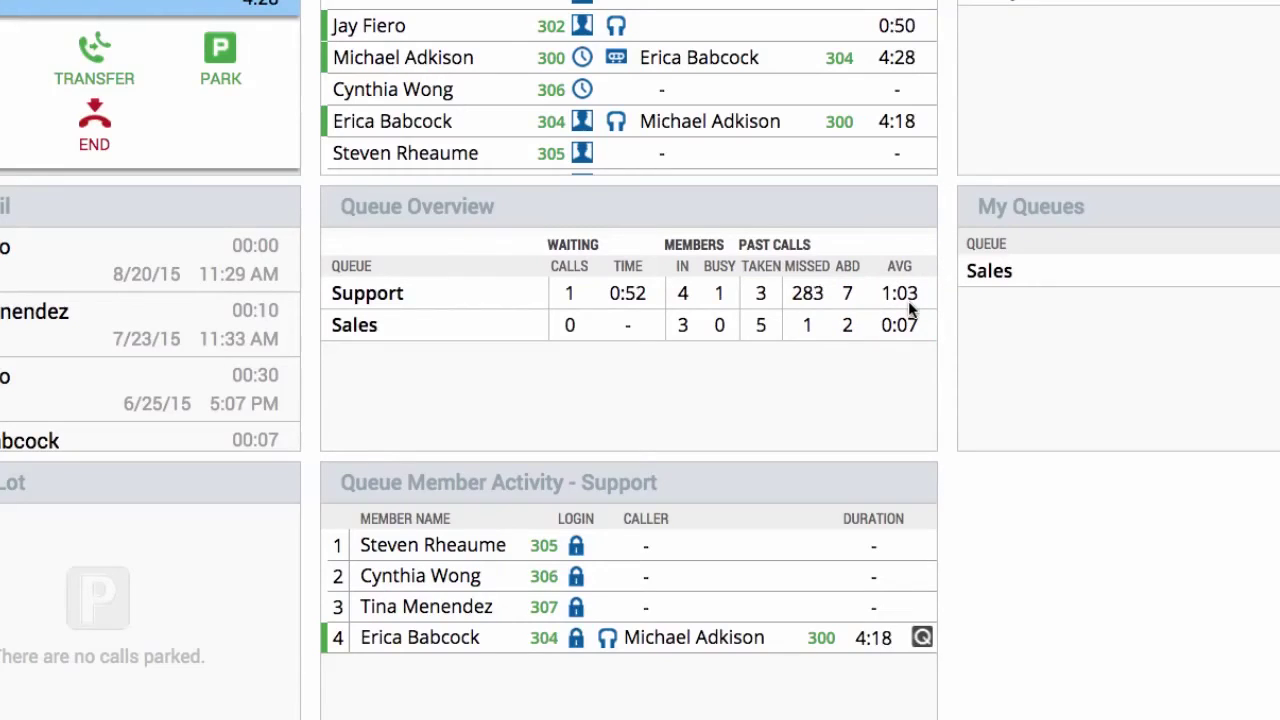
pyautogui.click(637, 313)
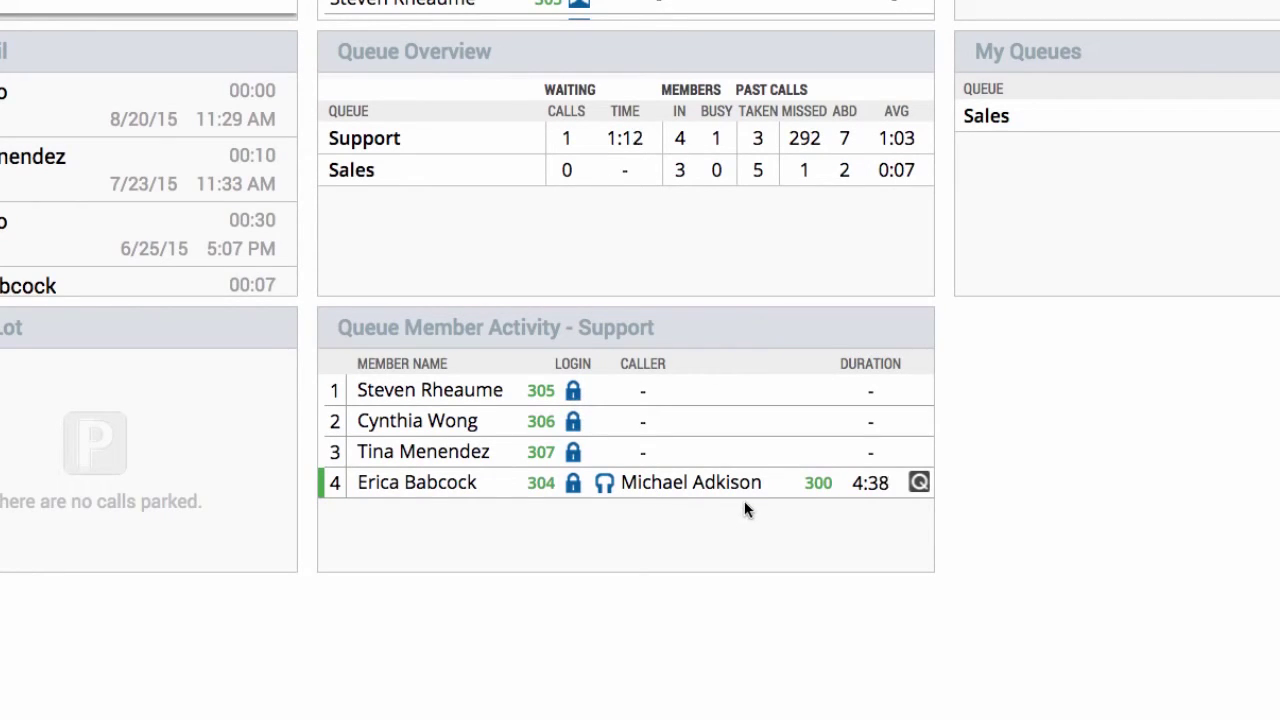
pyautogui.click(920, 496)
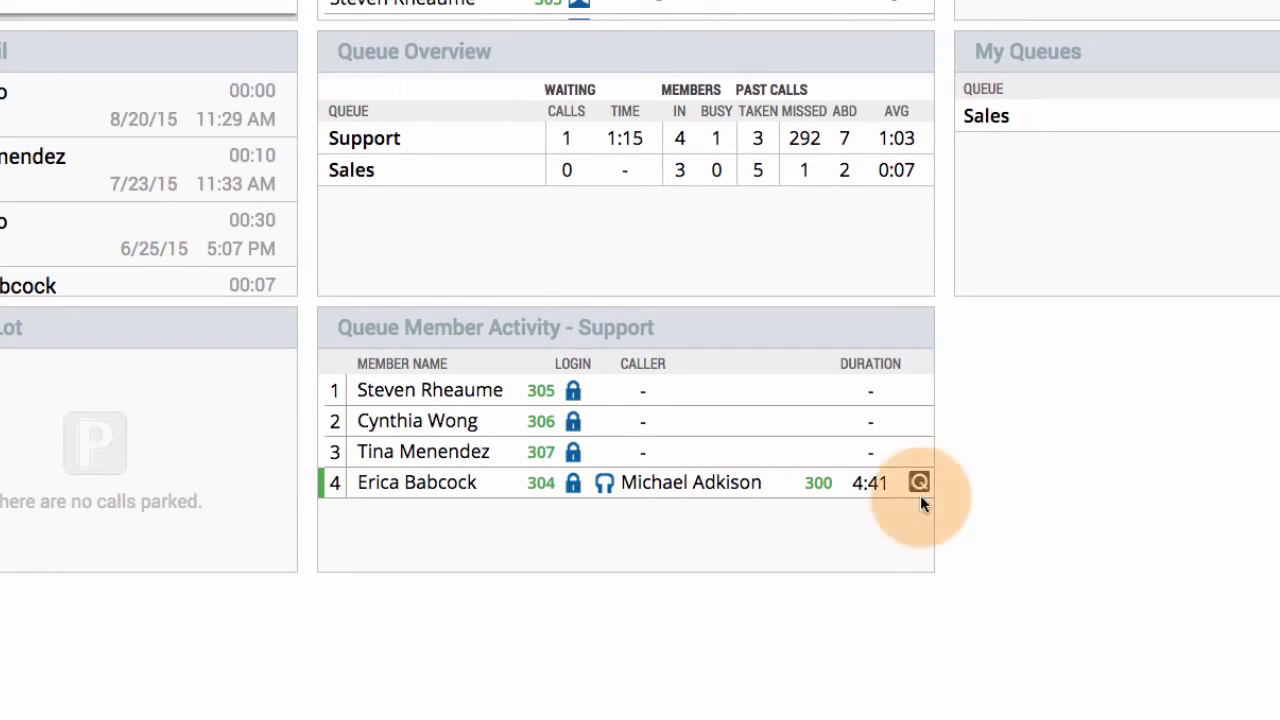
pyautogui.click(604, 485)
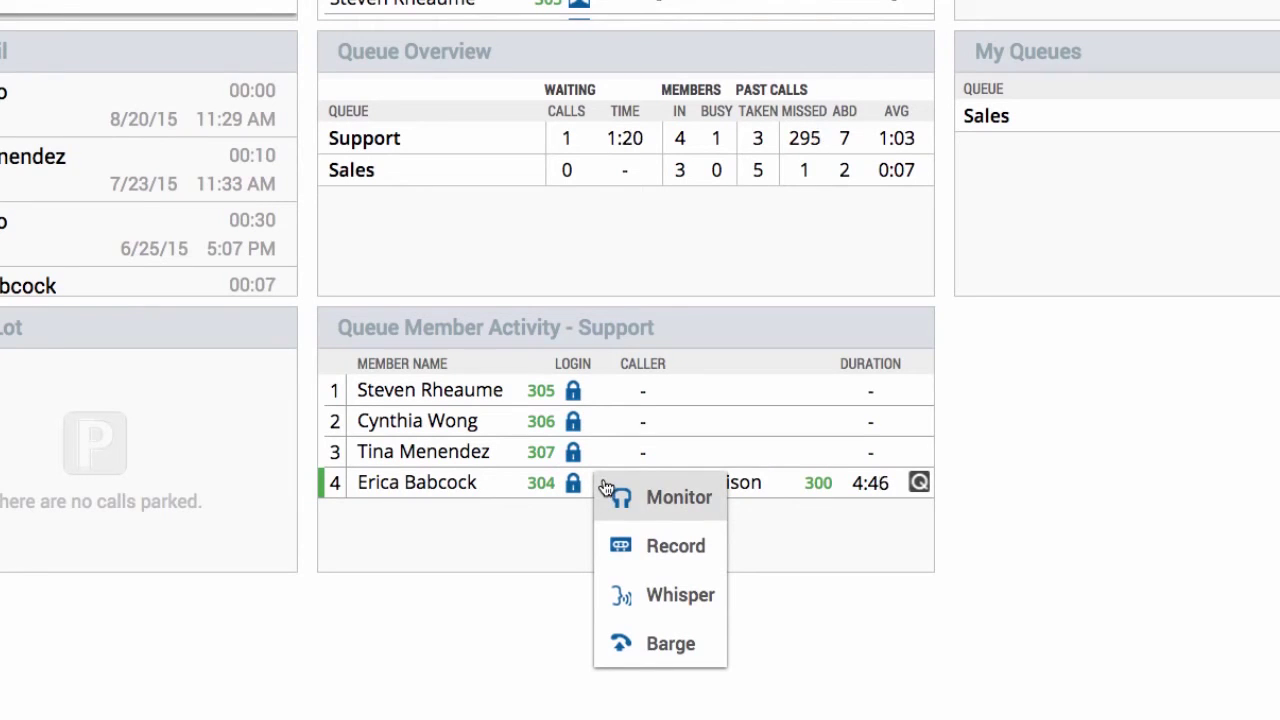
pyautogui.click(458, 483)
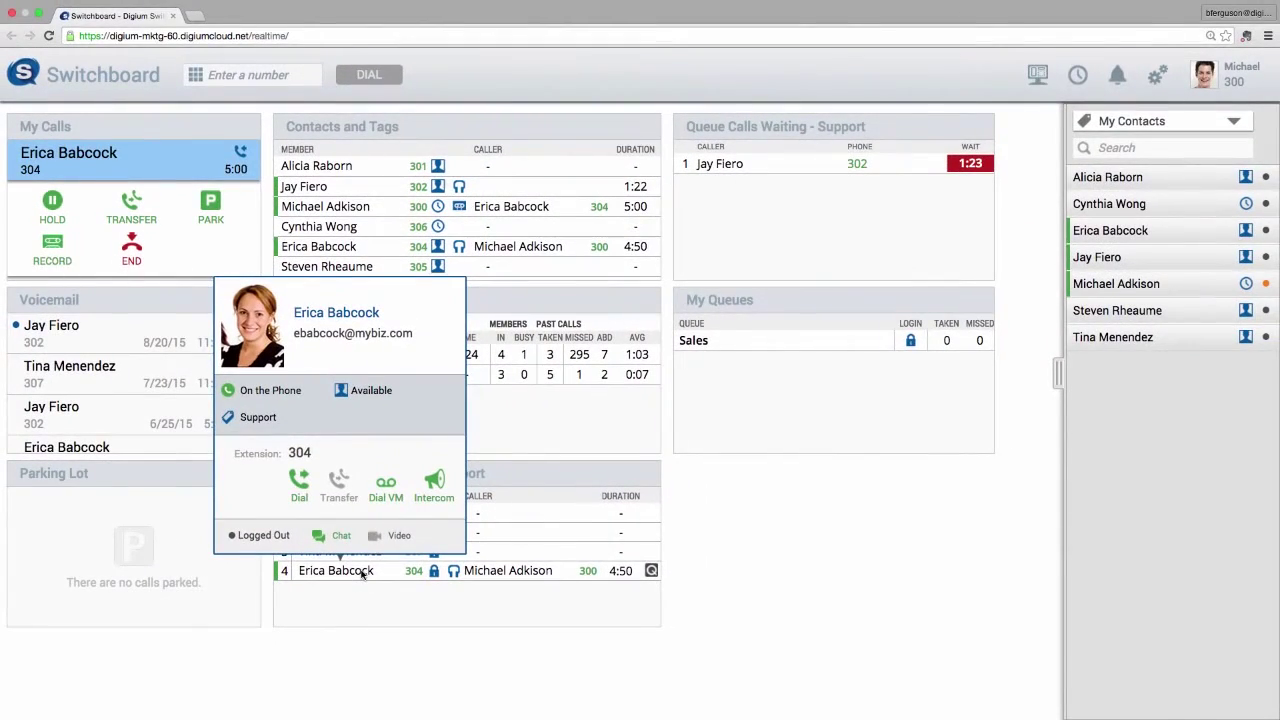
pyautogui.click(460, 628)
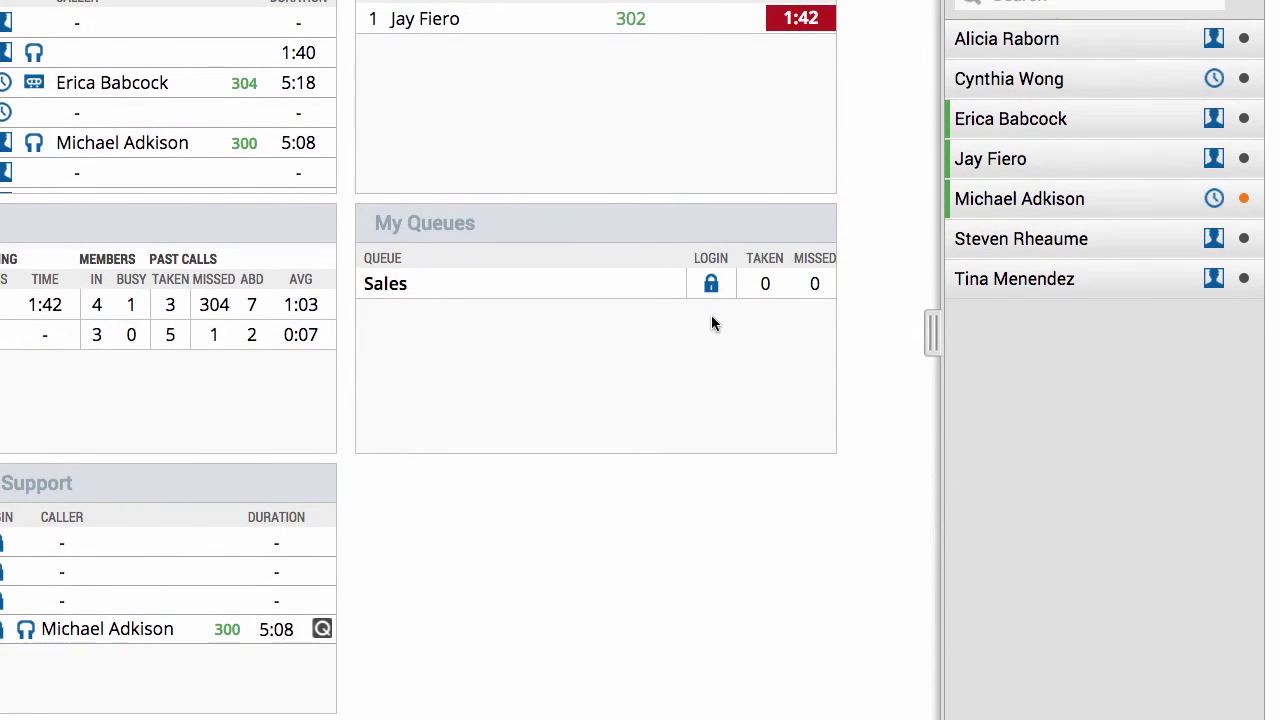
# - Pause participation in the Sales queue in My Queues
pyautogui.click(711, 285)
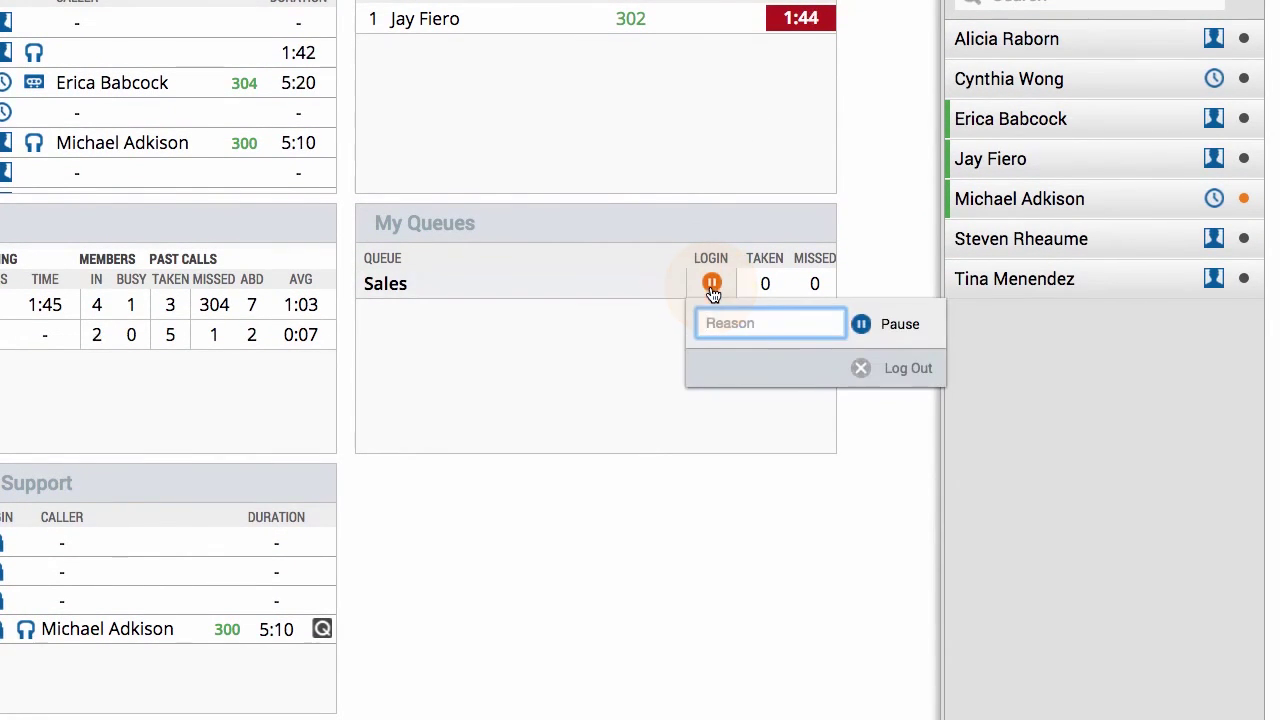
pyautogui.click(862, 325)
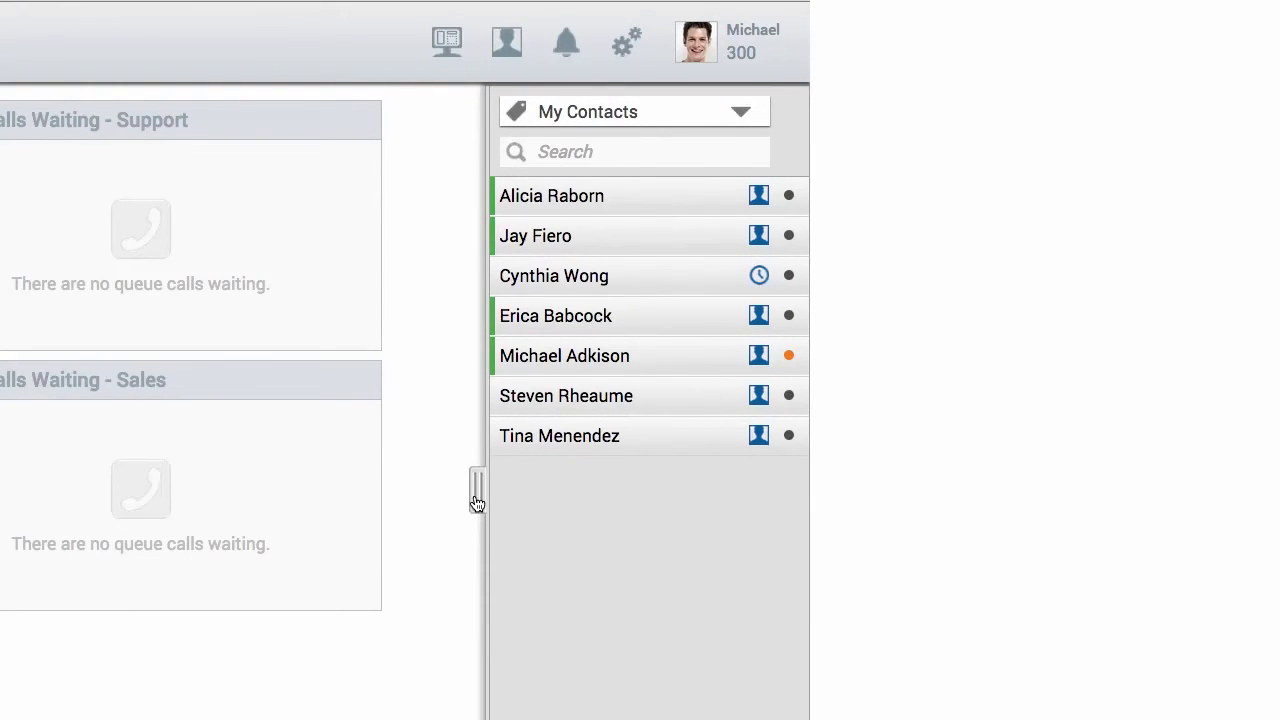
# - Collapse and reopen the contacts sidebar, and filter its list to the Internal Directory
pyautogui.click(477, 503)
pyautogui.click(797, 495)
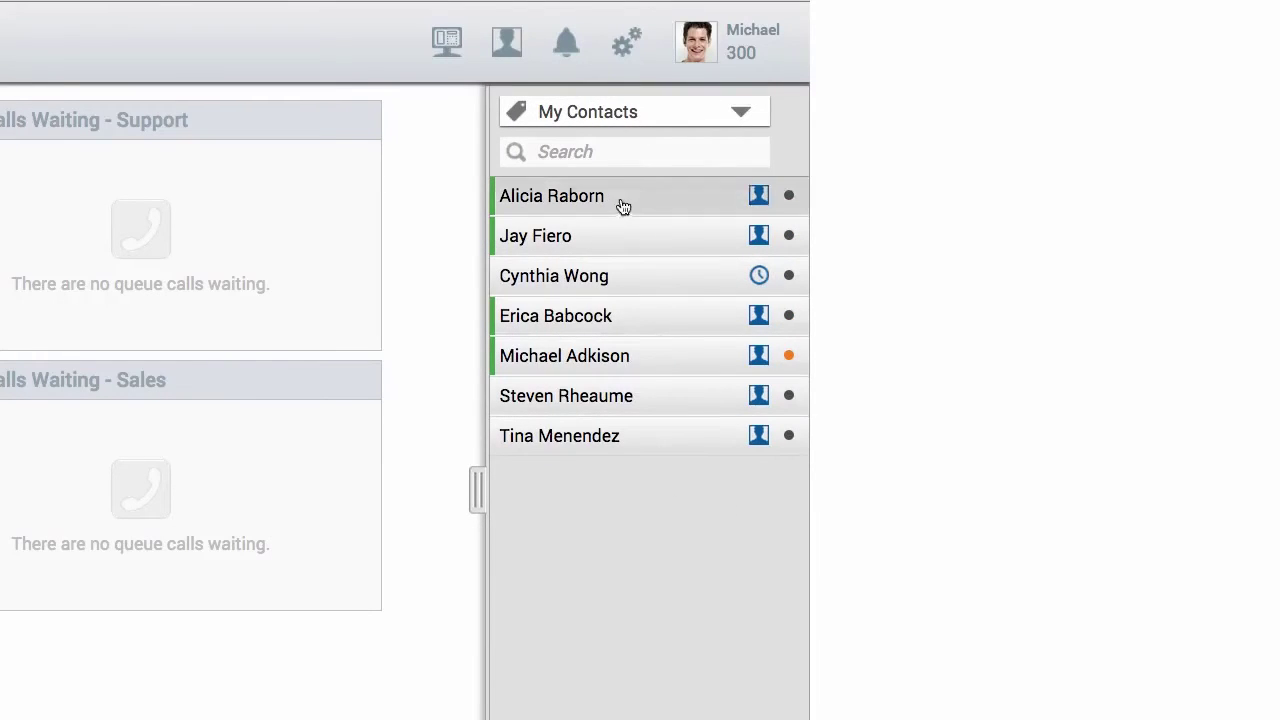
pyautogui.click(531, 120)
pyautogui.click(566, 312)
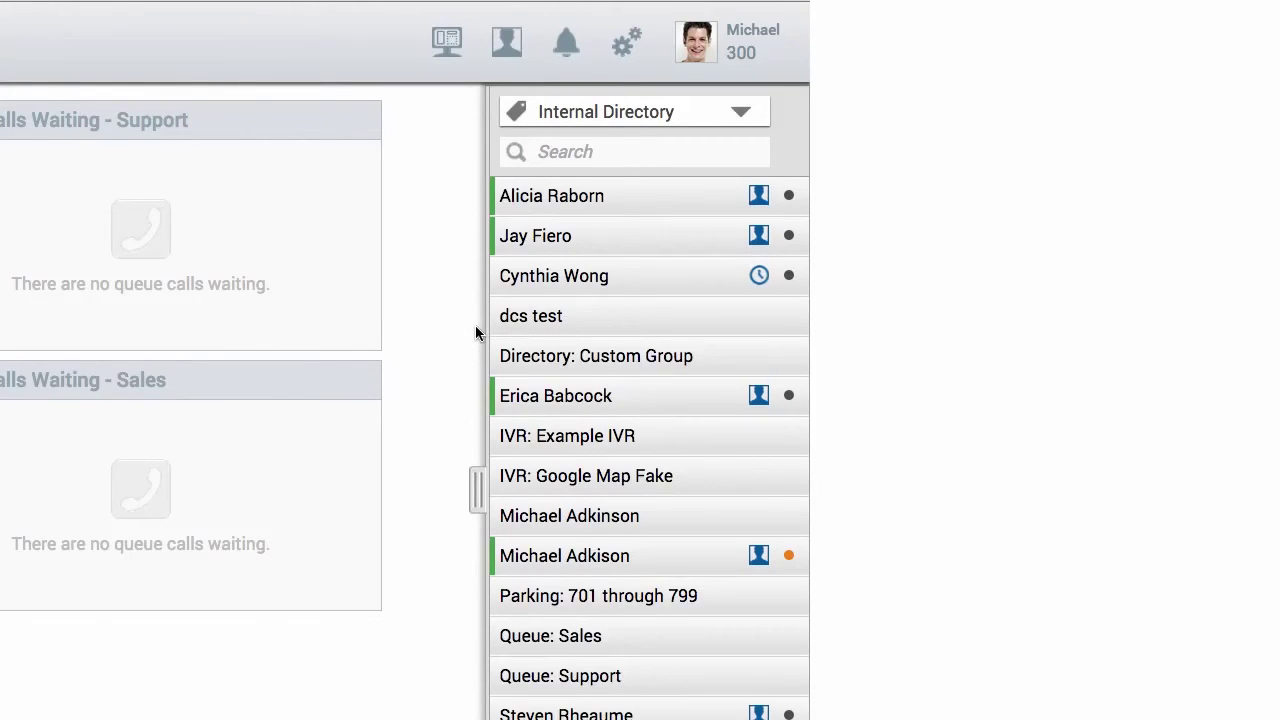
# - Search the Internal Directory for a contact's first name and for "que", and clear the search
pyautogui.click(549, 158)
pyautogui.write('erica')
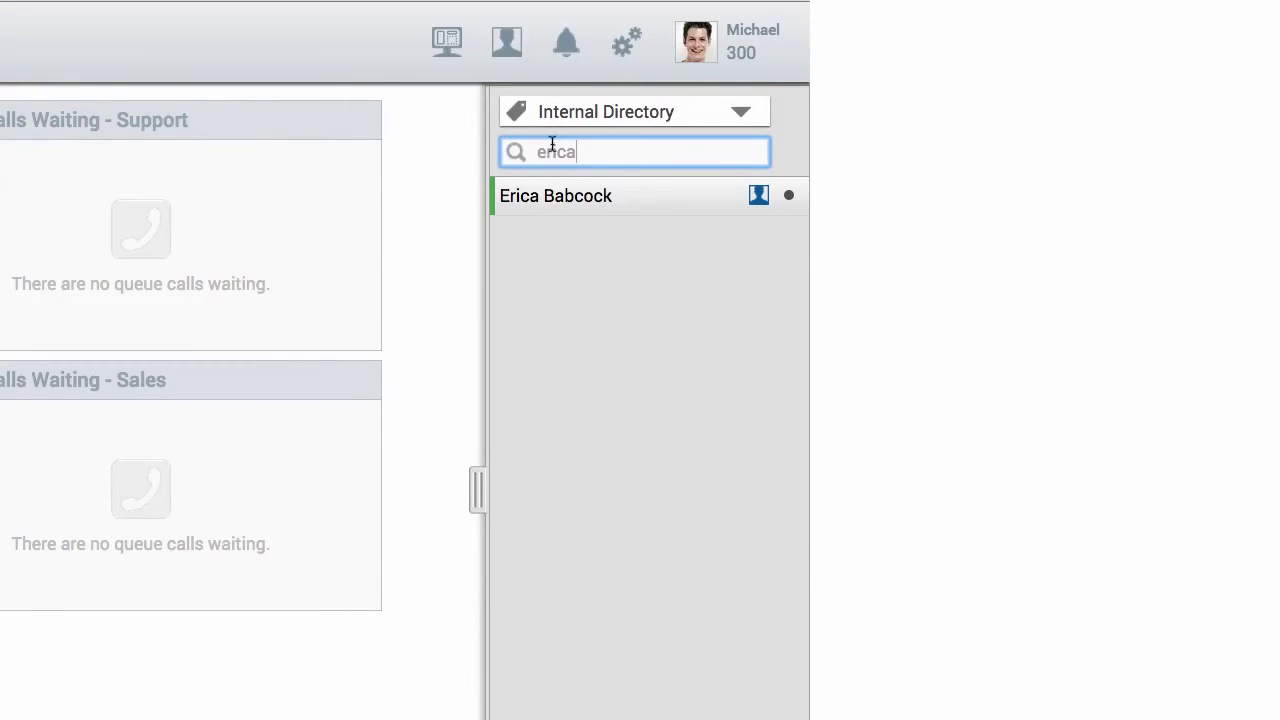
pyautogui.press('BackSpace')
pyautogui.press('BackSpace')
pyautogui.press('BackSpace')
pyautogui.press('BackSpace')
pyautogui.press('BackSpace')
pyautogui.write('que')
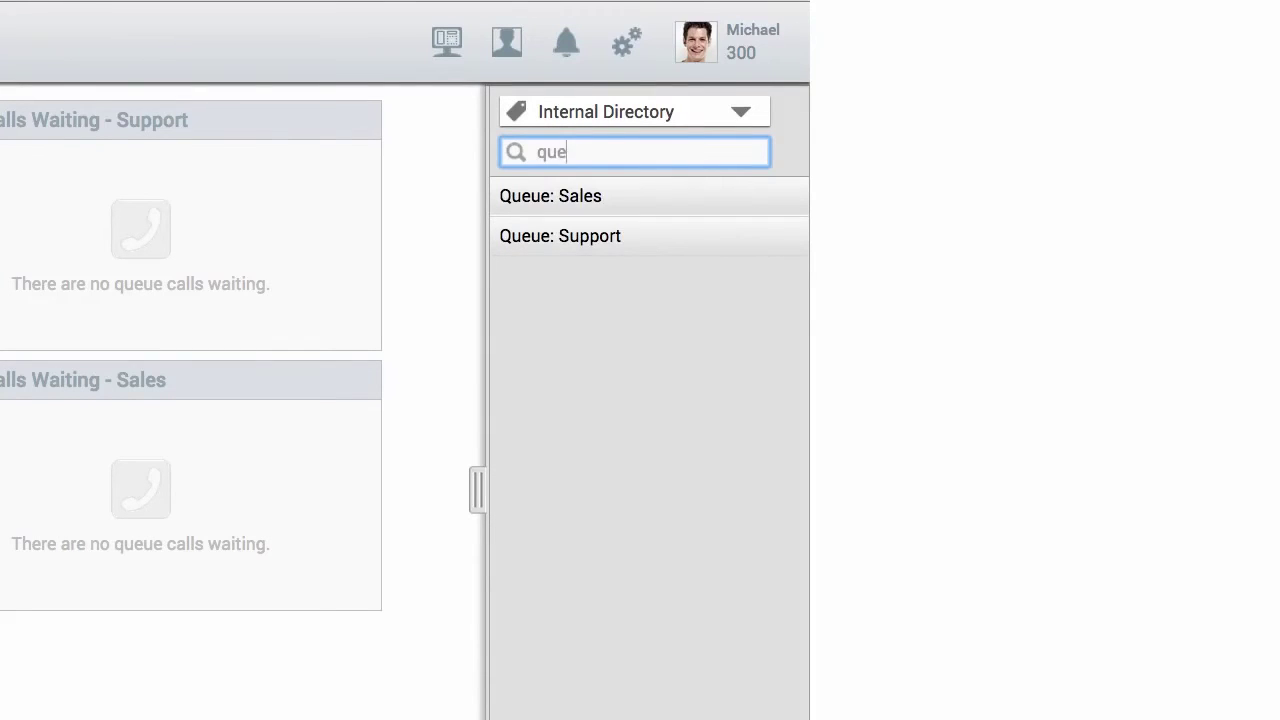
pyautogui.press('BackSpace')
pyautogui.press('BackSpace')
pyautogui.press('BackSpace')
# - Filter the sidebar contacts by the Sales tag and view the first contact's card
pyautogui.click(607, 116)
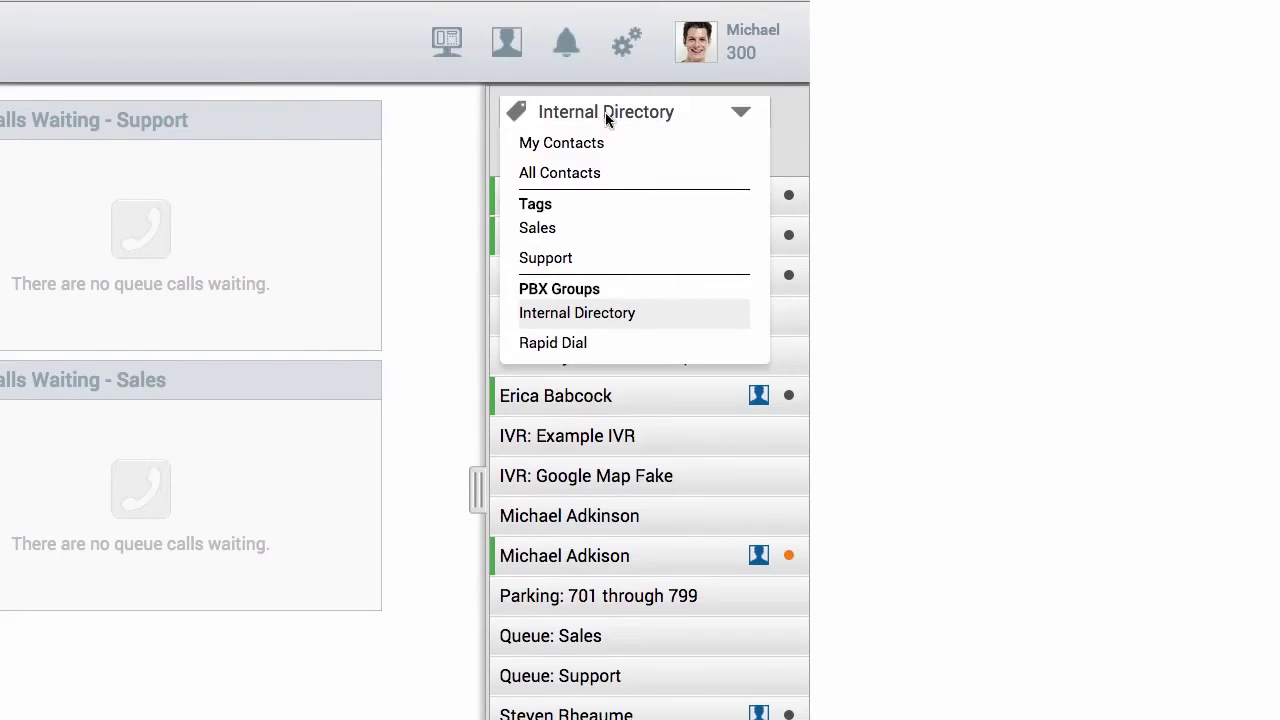
pyautogui.click(602, 232)
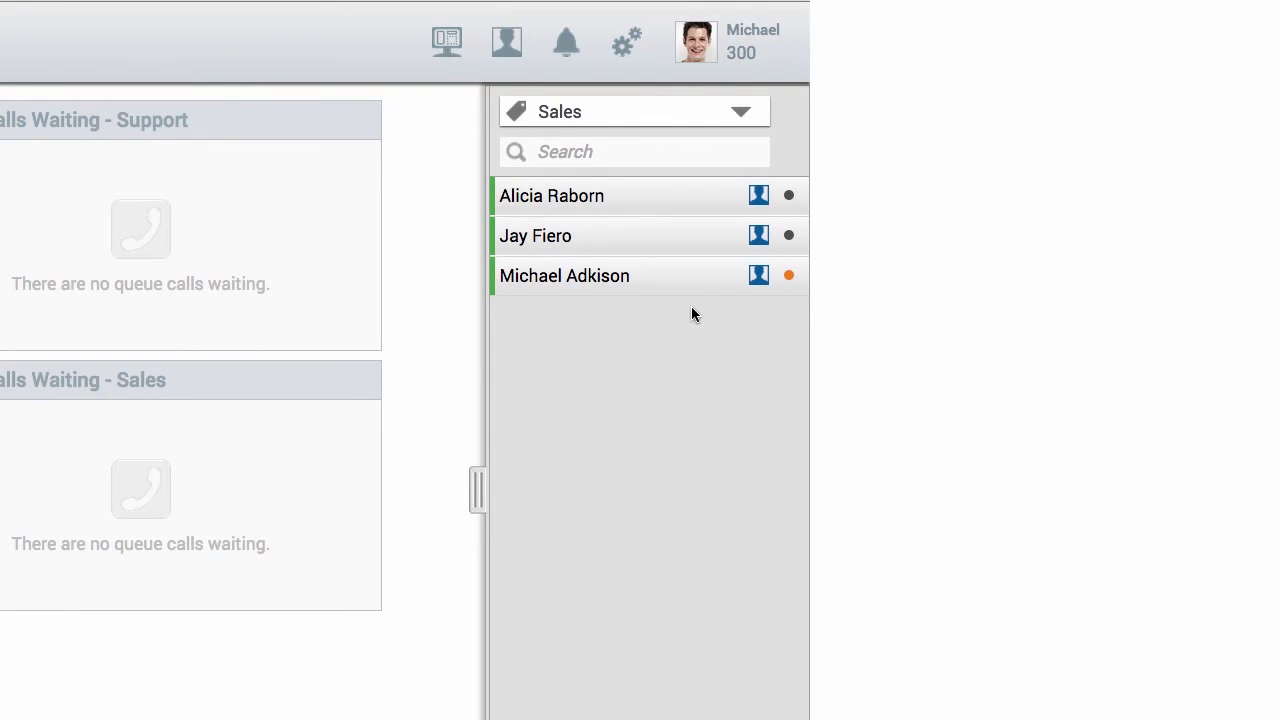
pyautogui.click(651, 205)
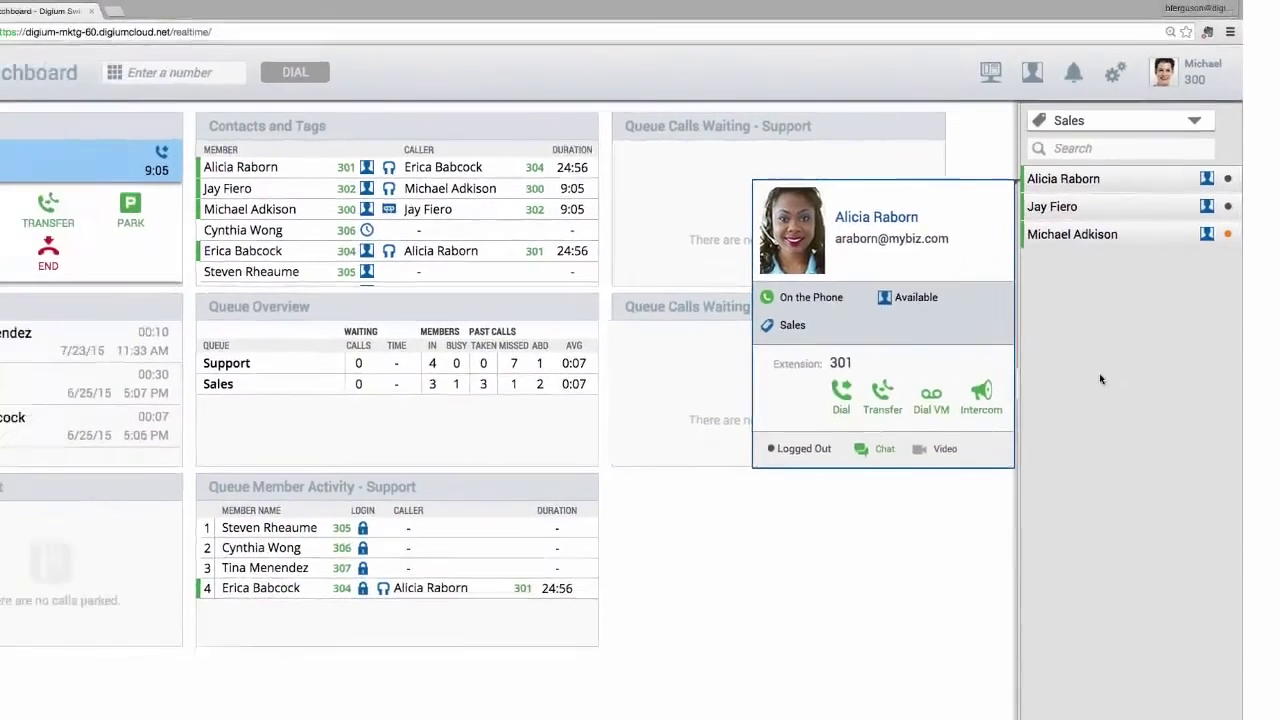
pyautogui.click(1144, 370)
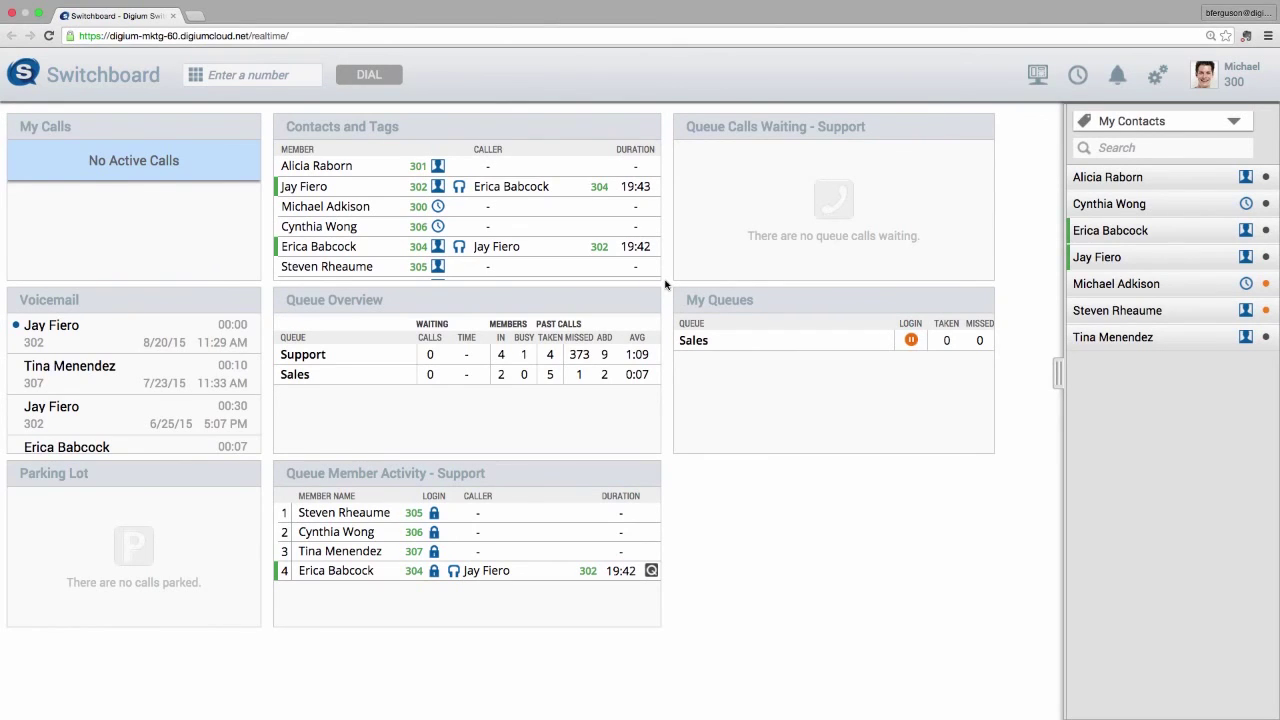
# - Start a chat with the sixth member in Contacts and Tags, send a greeting asking how it's going, and close the chat
pyautogui.click(388, 268)
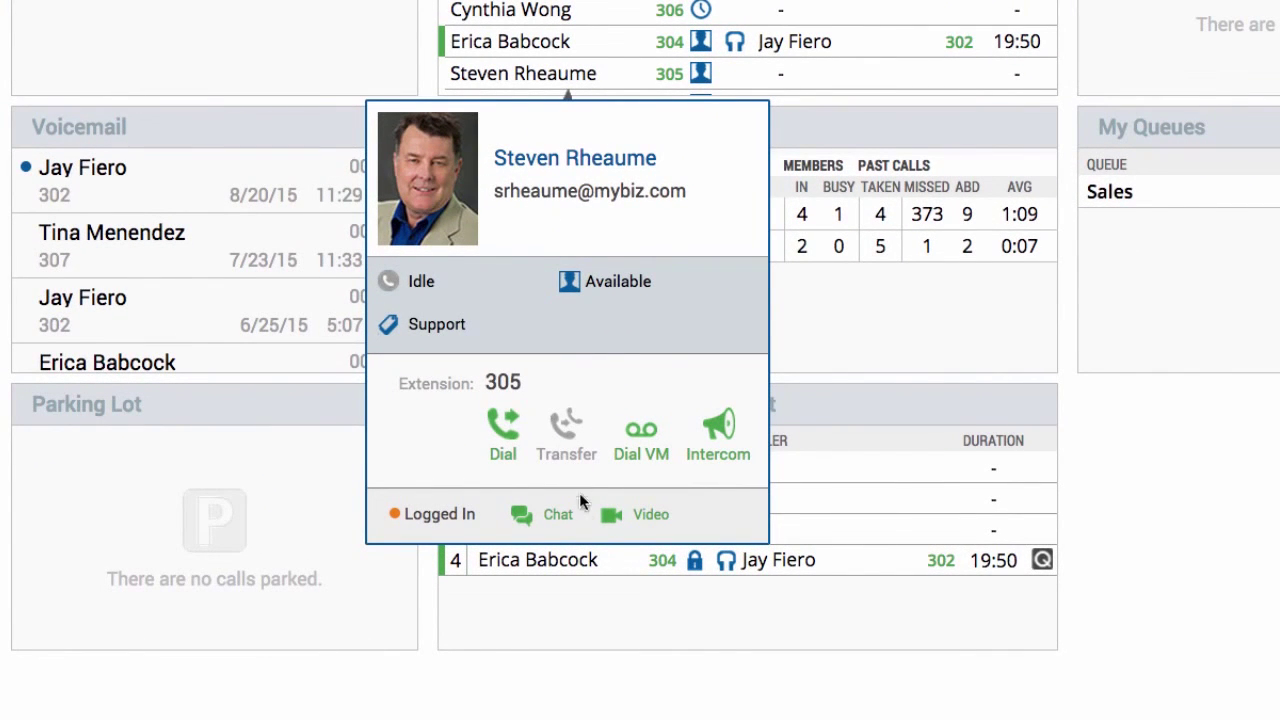
pyautogui.click(575, 520)
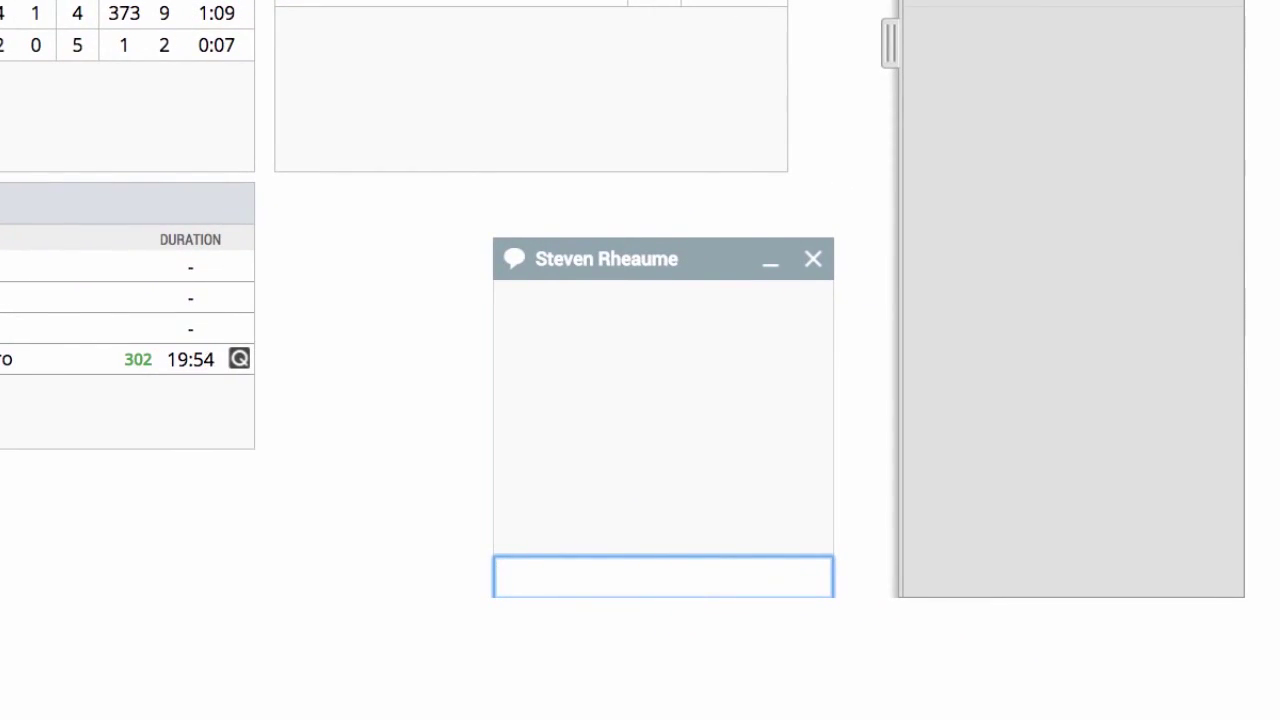
pyautogui.write("Hey Steven, how's")
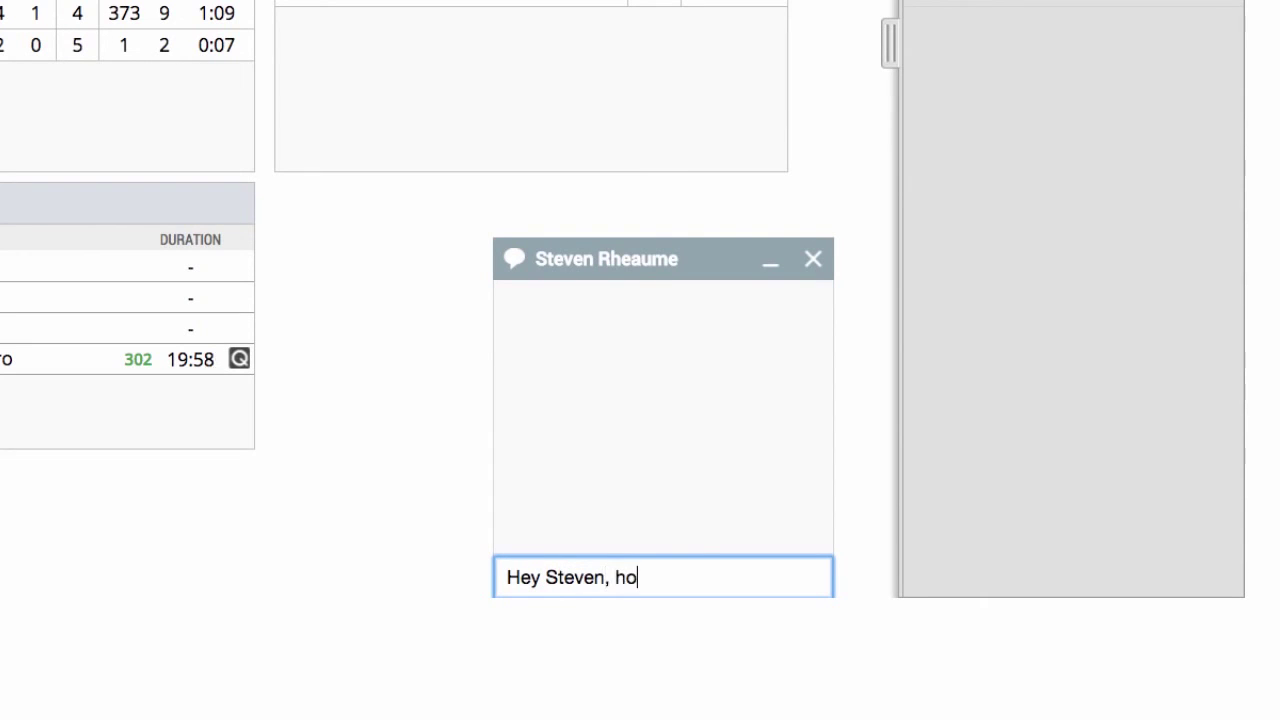
pyautogui.write(' it going?')
pyautogui.press('Return')
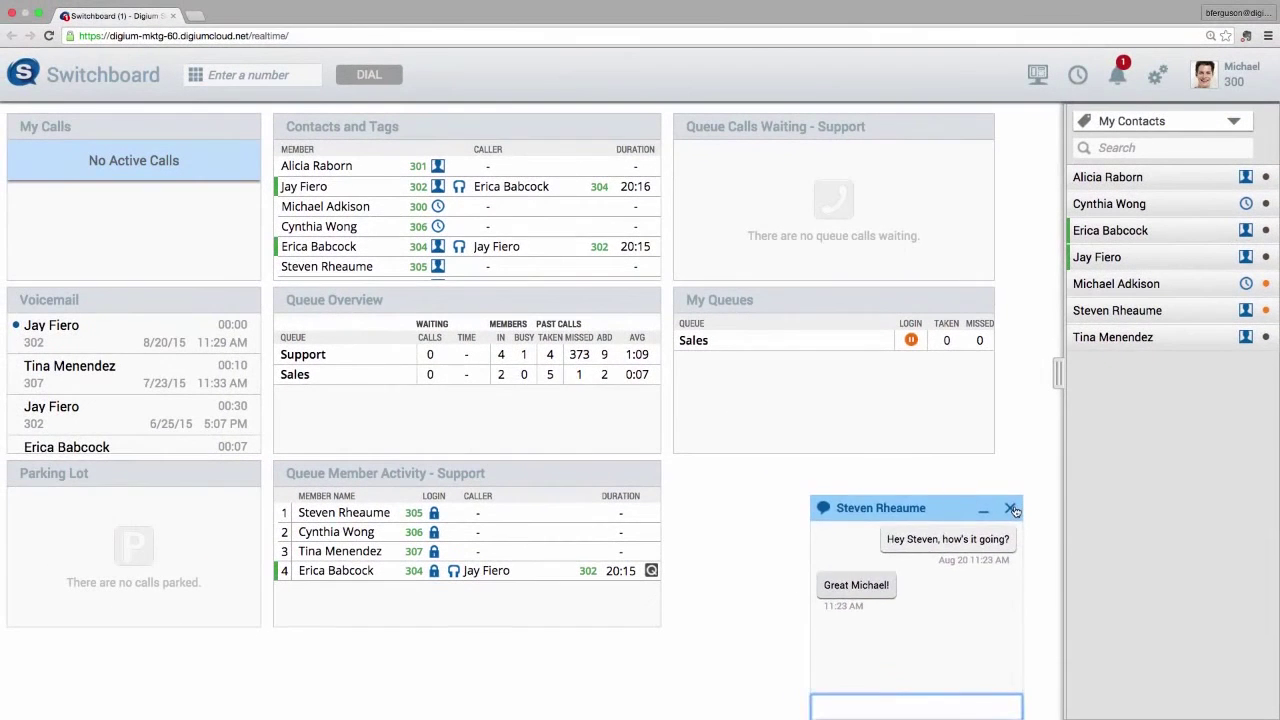
pyautogui.click(813, 259)
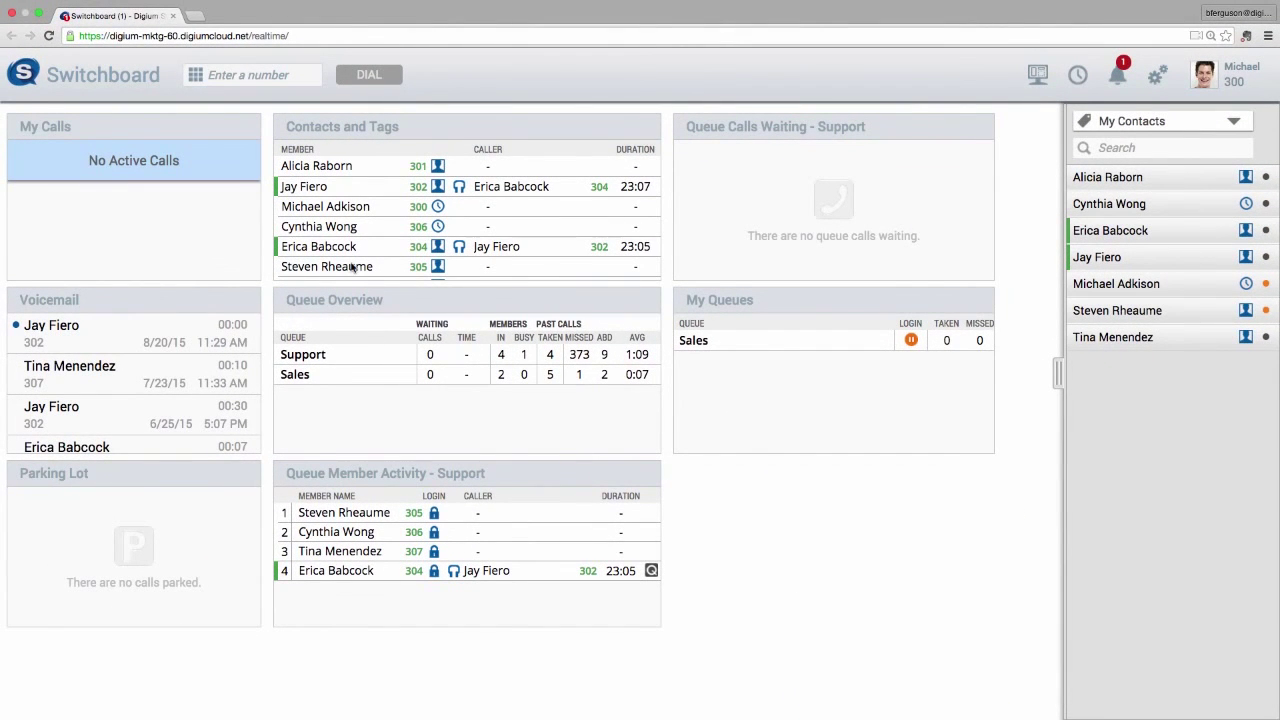
# - Start a video session with the sixth member in Contacts and Tags from the contact card
pyautogui.click(352, 266)
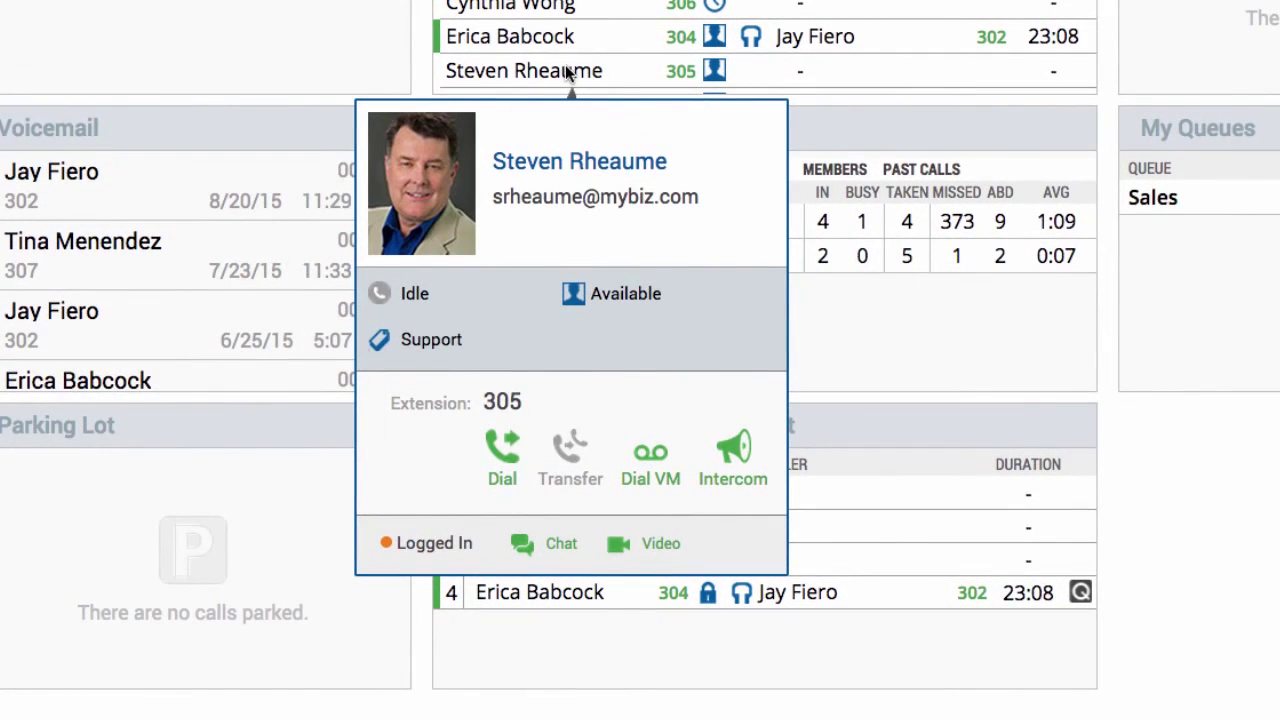
pyautogui.click(665, 545)
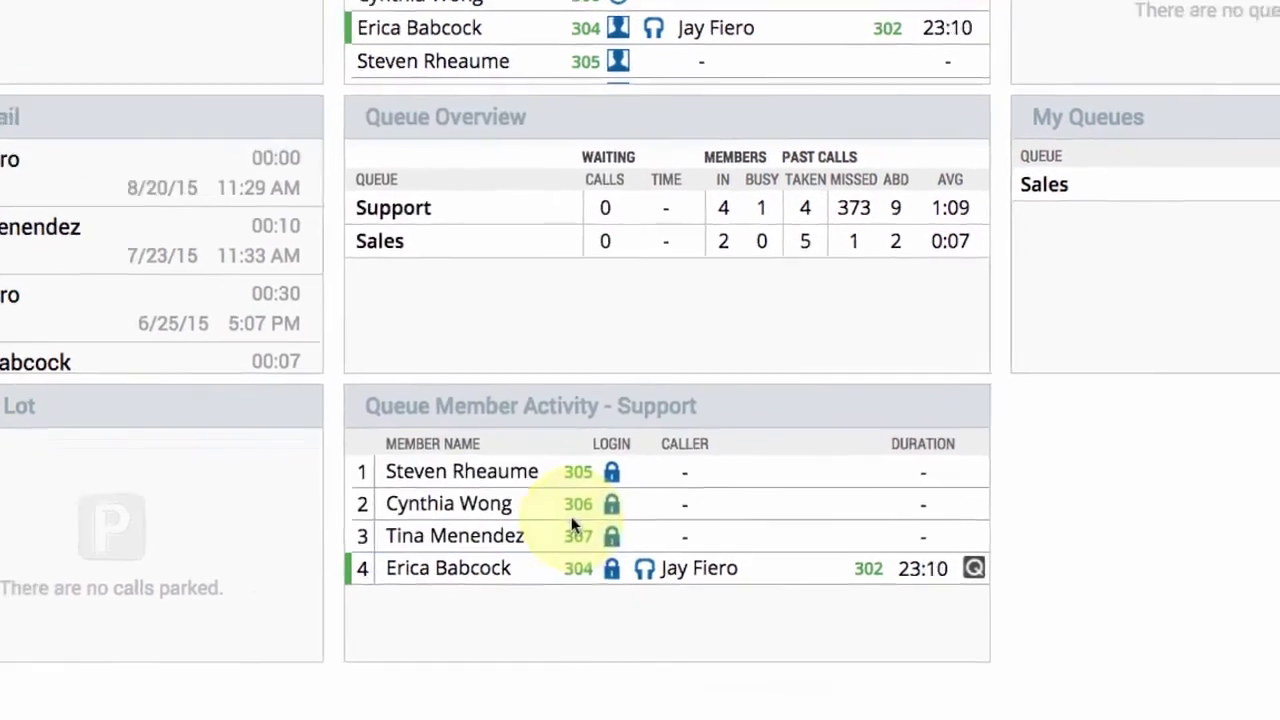